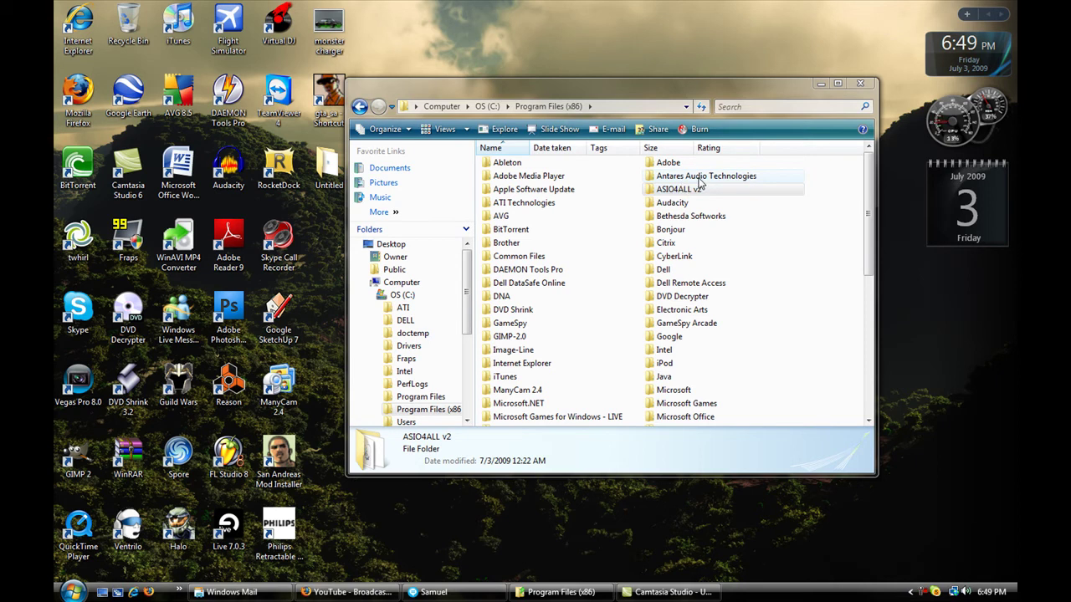
# - Copy AutoTuneVST.dll from Antares Audio Technologies > Auto-Tune 5 VST to the clipboard
pyautogui.doubleClick(699, 179)
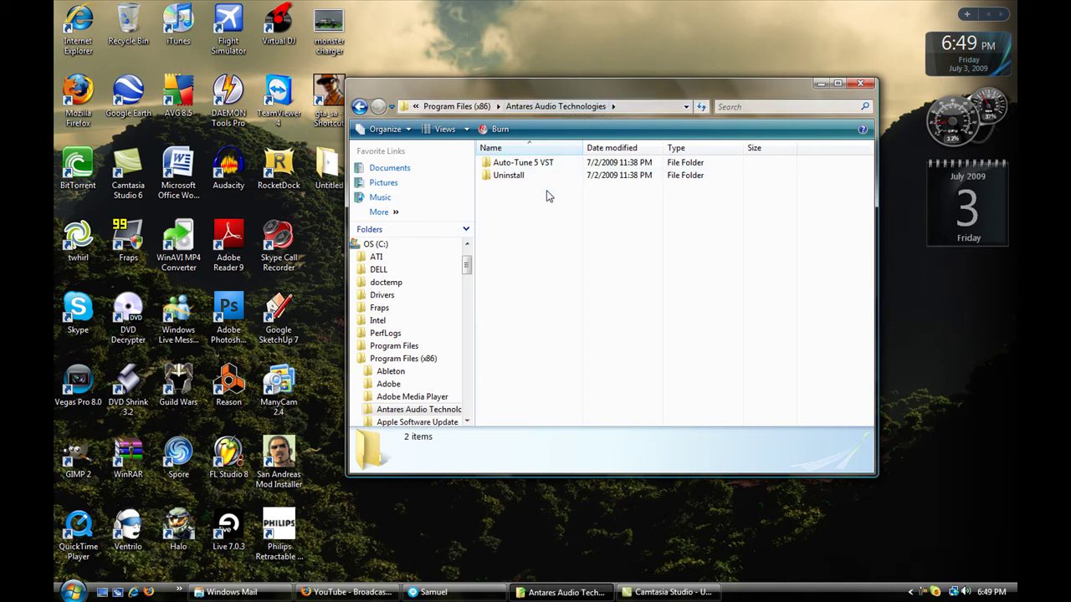
pyautogui.doubleClick(547, 162)
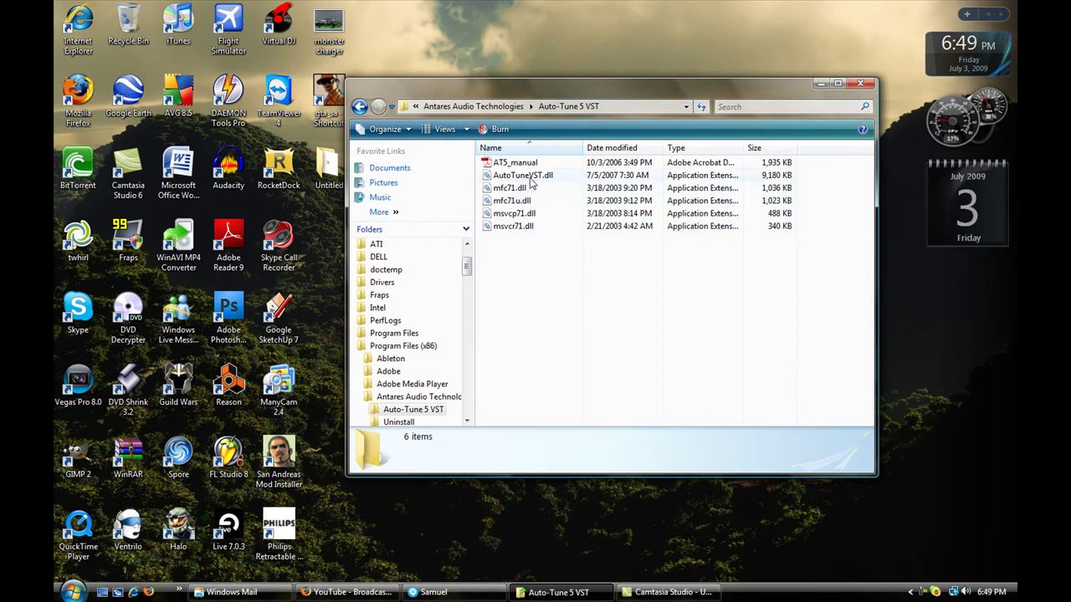
pyautogui.moveTo(546, 182)
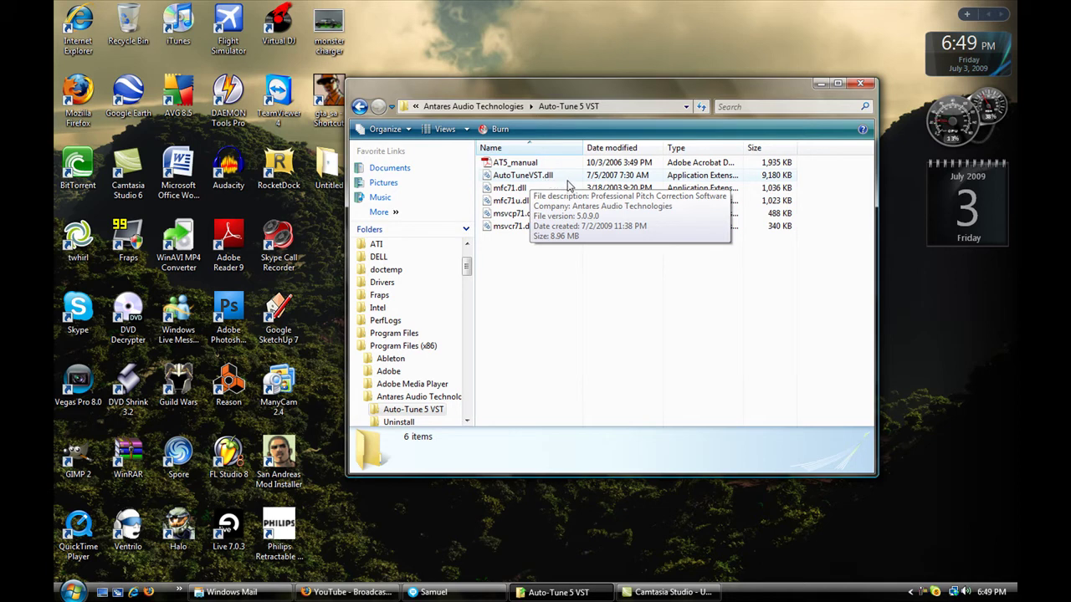
pyautogui.rightClick(518, 178)
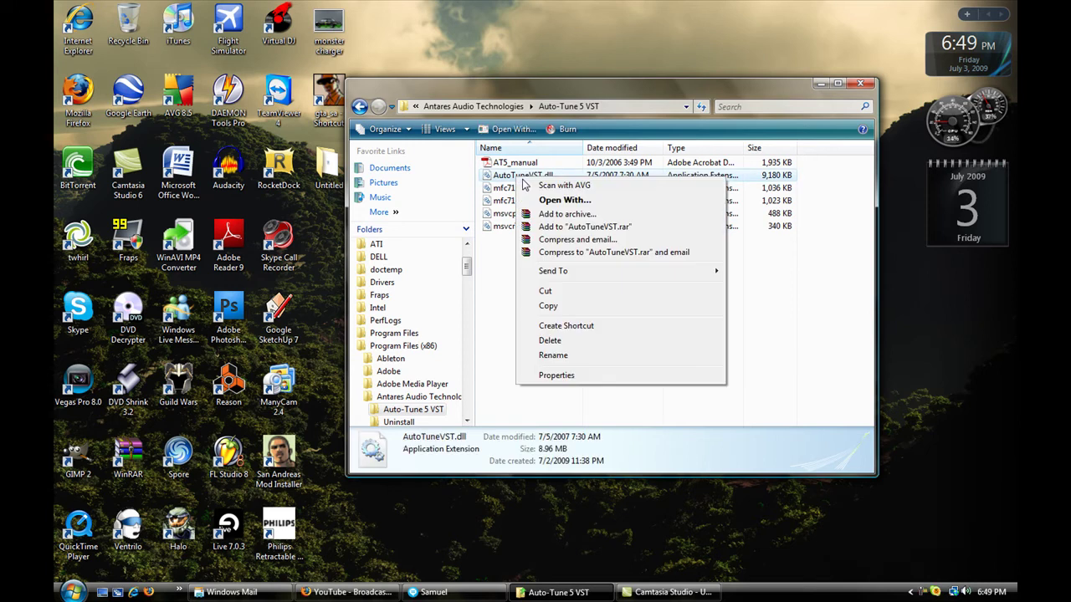
pyautogui.click(569, 306)
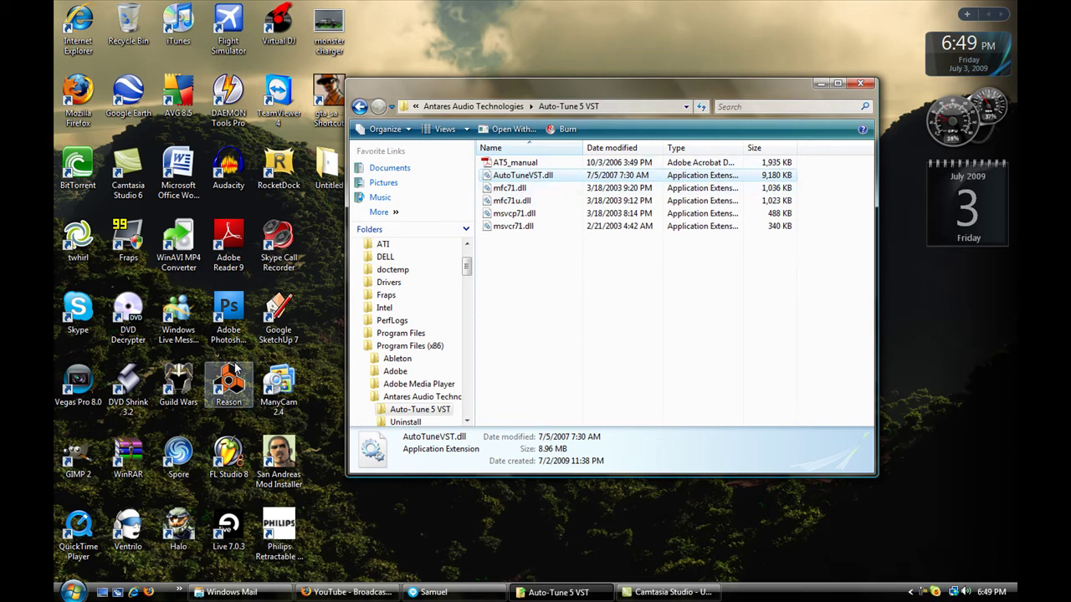
pyautogui.moveTo(572, 182)
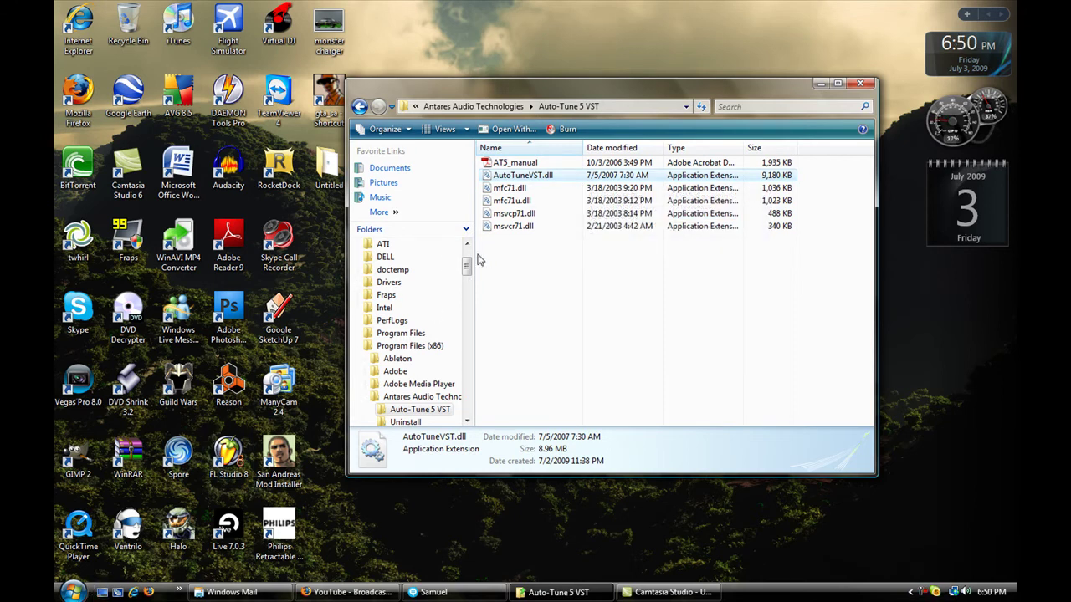
# - Go back to Program Files (x86), then into Image-Line > FL Studio 8 > Plugins > VST
pyautogui.click(359, 107)
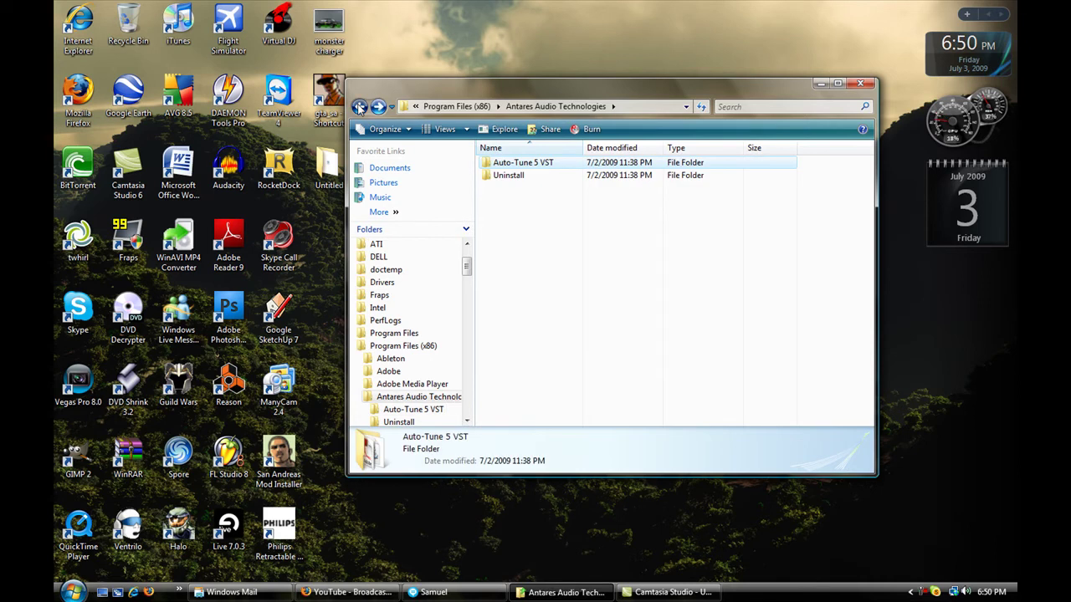
pyautogui.click(359, 106)
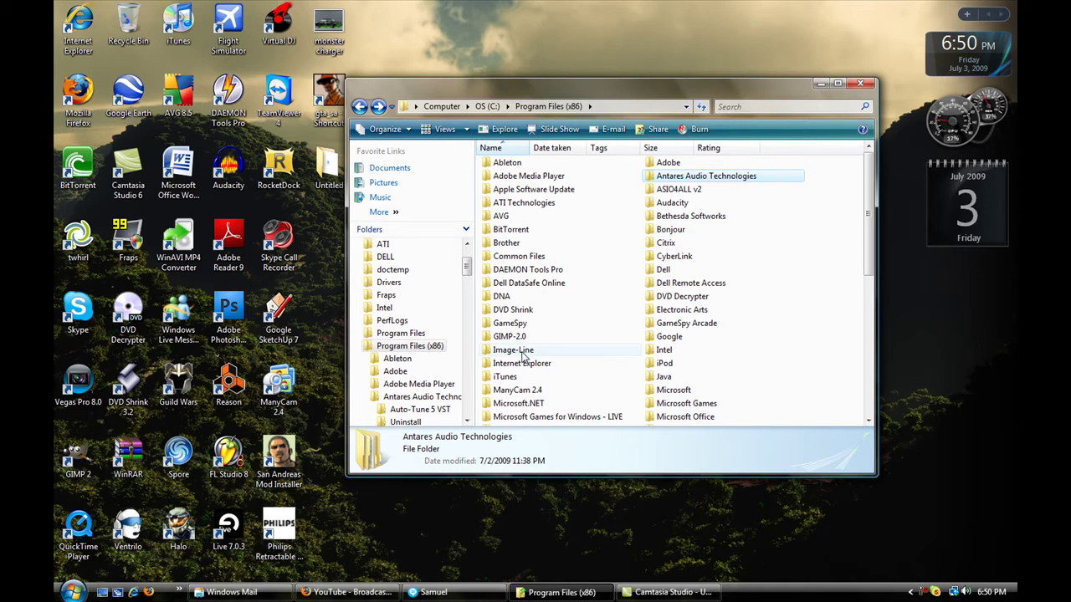
pyautogui.doubleClick(514, 350)
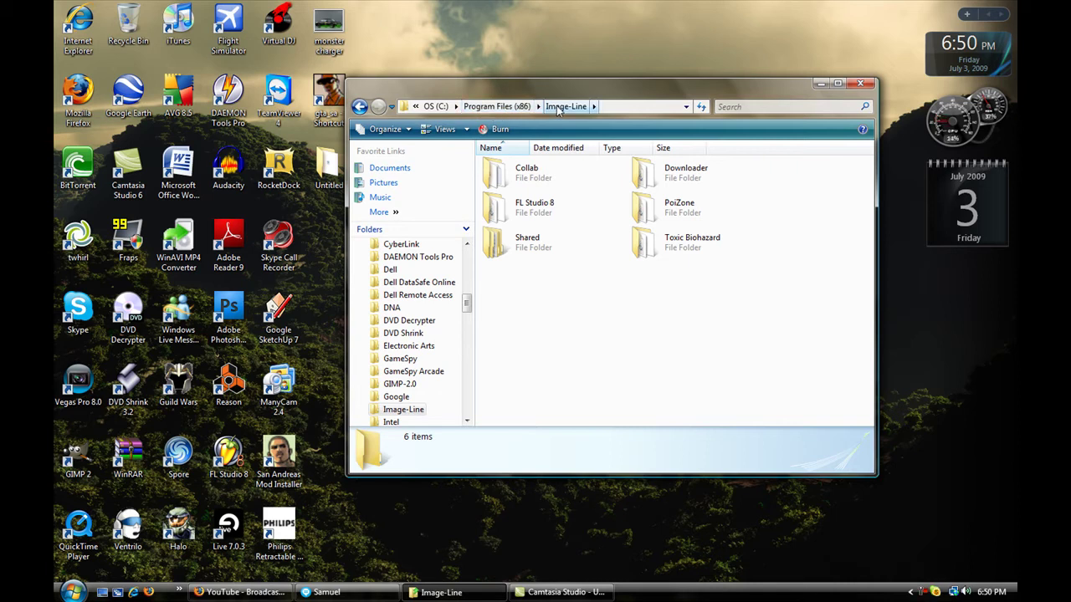
pyautogui.doubleClick(537, 212)
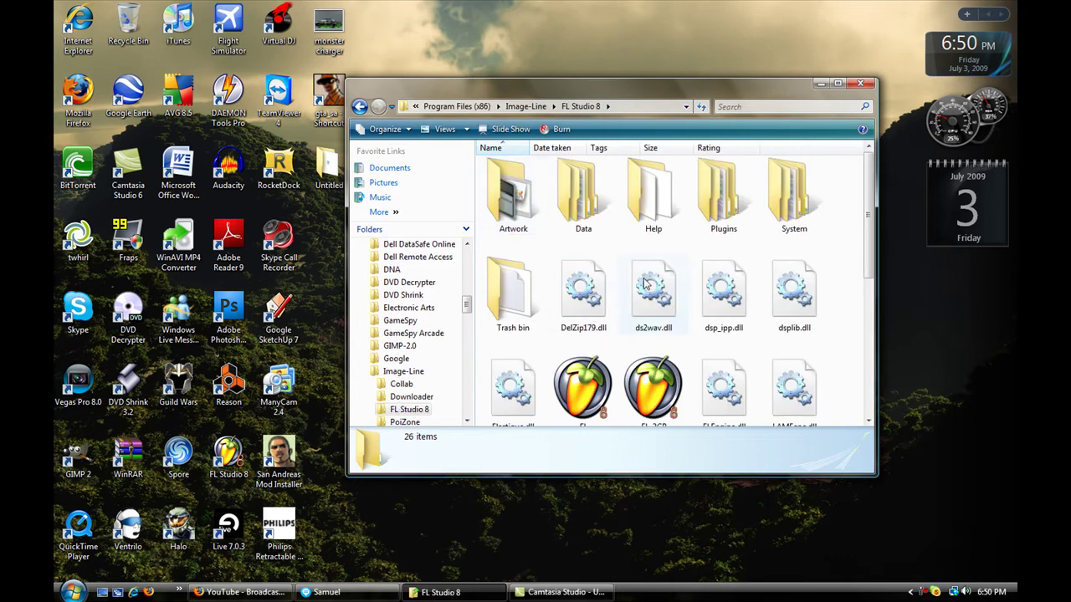
pyautogui.doubleClick(724, 206)
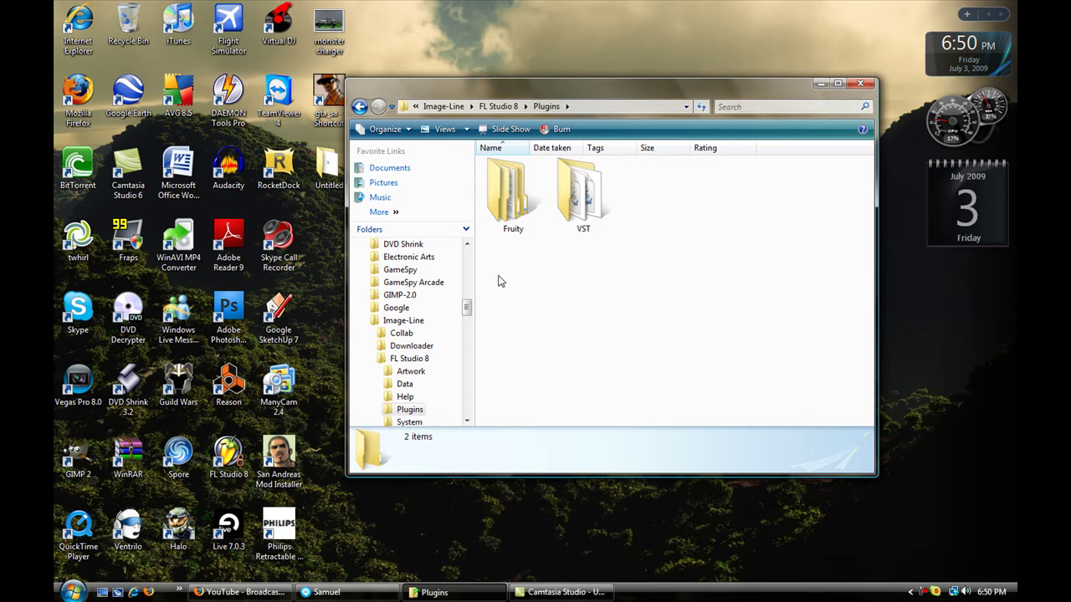
pyautogui.doubleClick(586, 199)
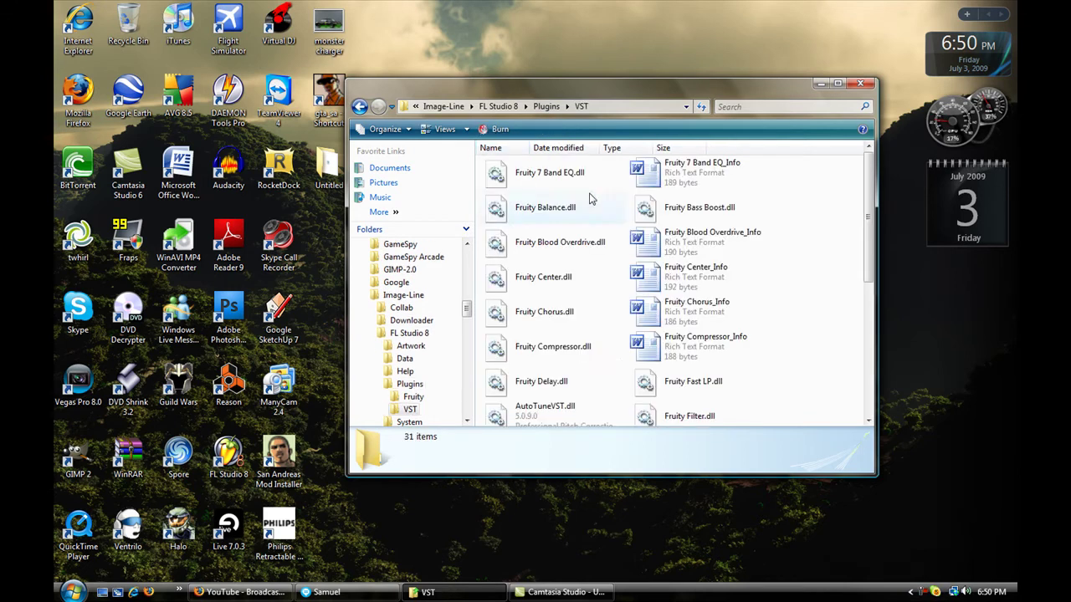
# - Paste AutoTuneVST.dll into VST, cancel the duplicate-file conflict, and return to Program Files (x86)
pyautogui.rightClick(815, 240)
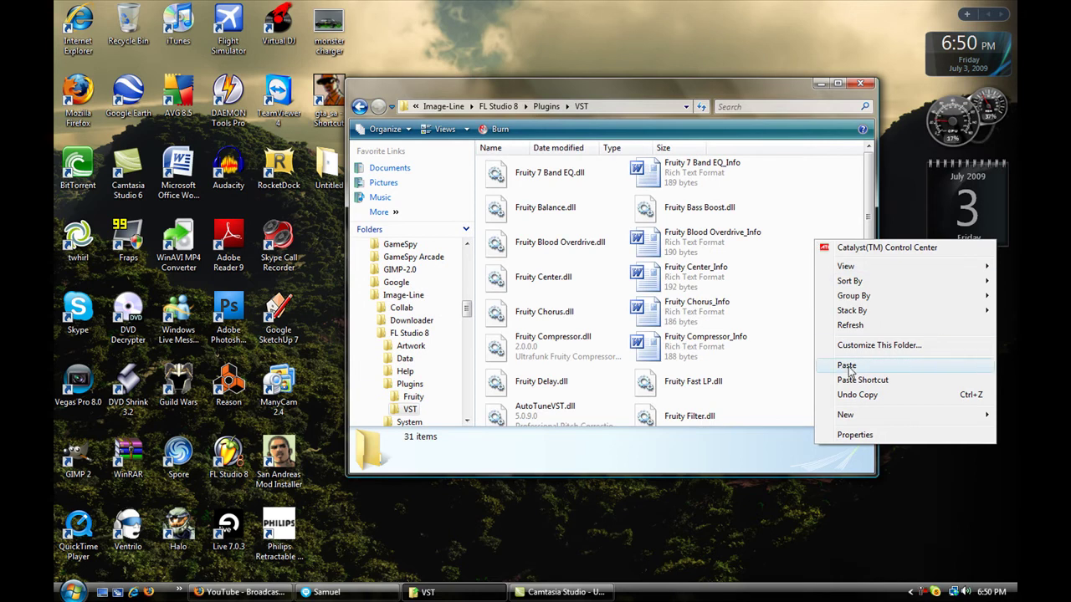
pyautogui.click(847, 367)
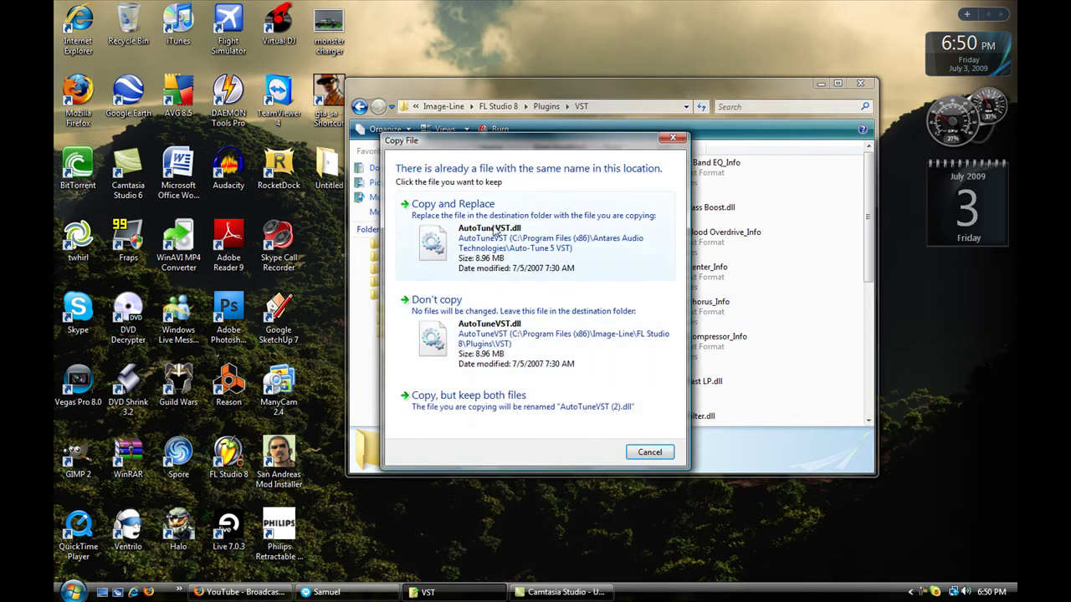
pyautogui.click(649, 453)
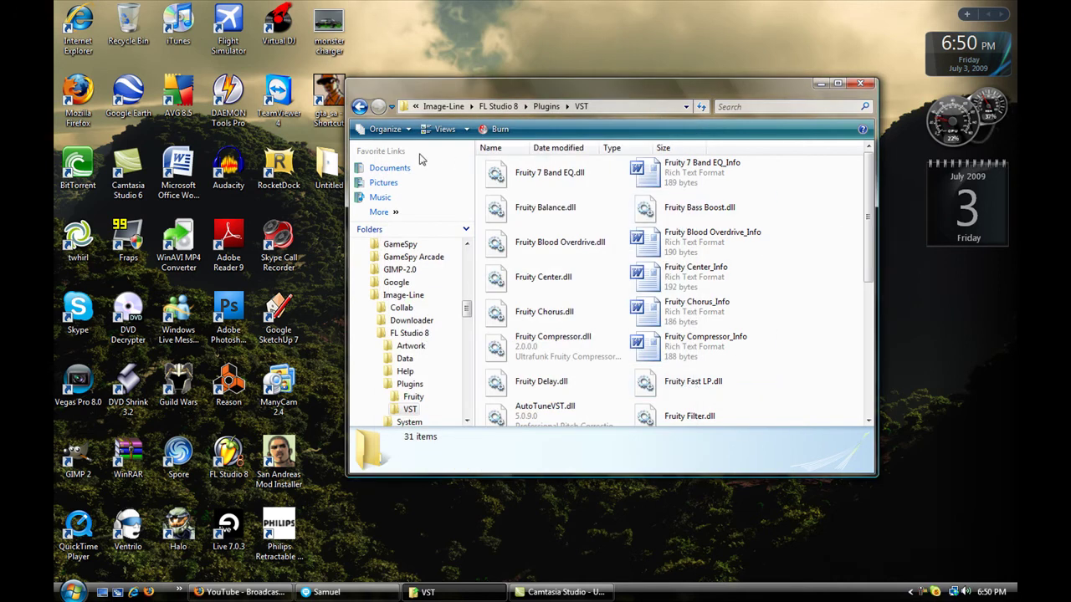
pyautogui.press('BackSpace')
pyautogui.press('BackSpace')
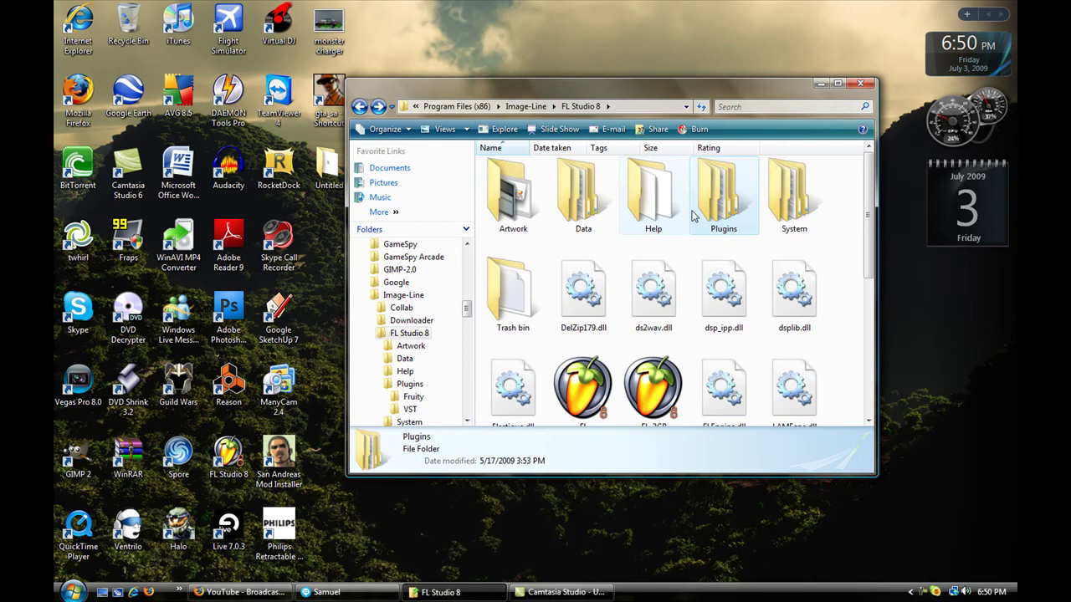
pyautogui.press('BackSpace')
pyautogui.press('BackSpace')
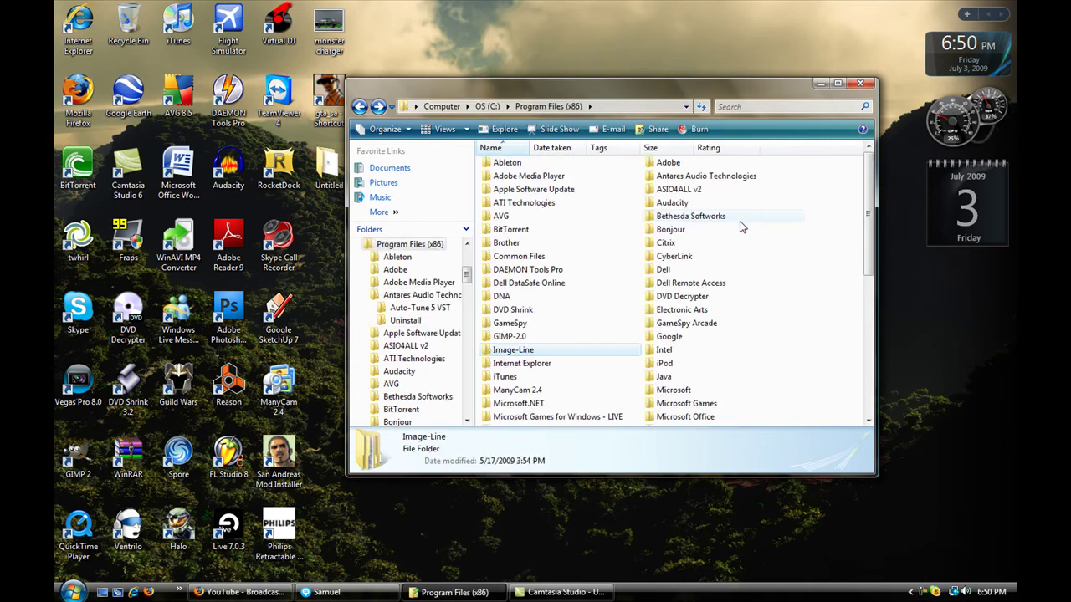
# - Close Explorer, launch FL Studio 8, and dismiss its Settings window
pyautogui.click(862, 85)
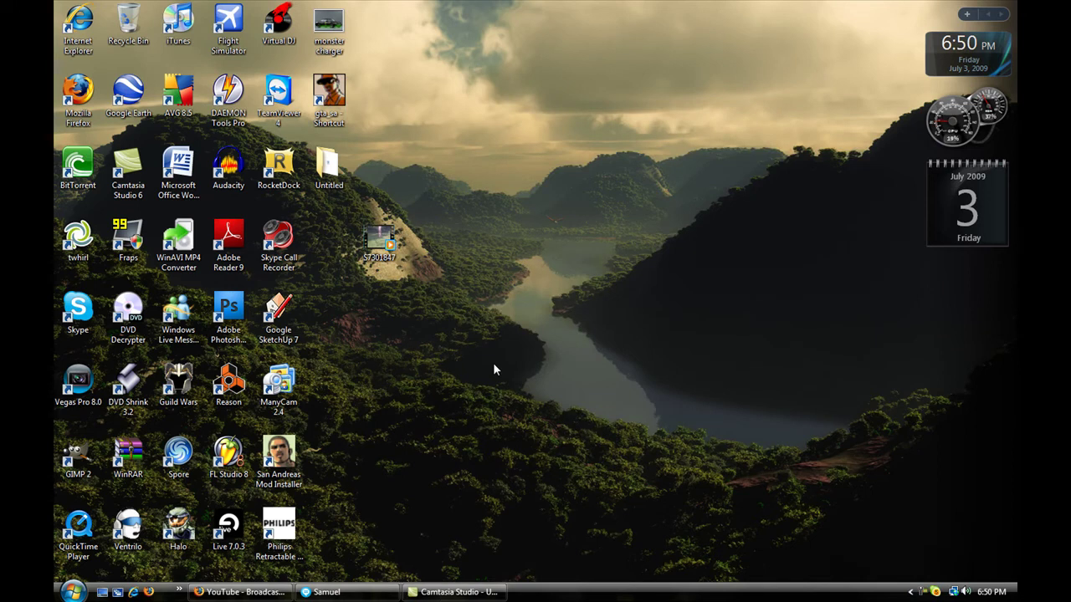
pyautogui.doubleClick(227, 460)
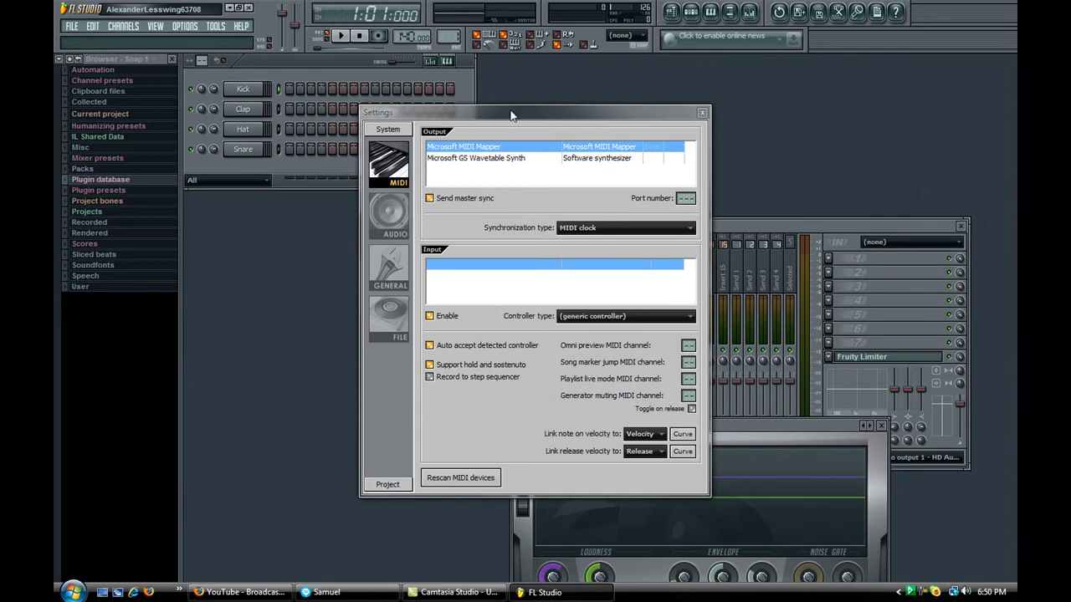
pyautogui.moveTo(511, 114); pyautogui.dragTo(320, 84)
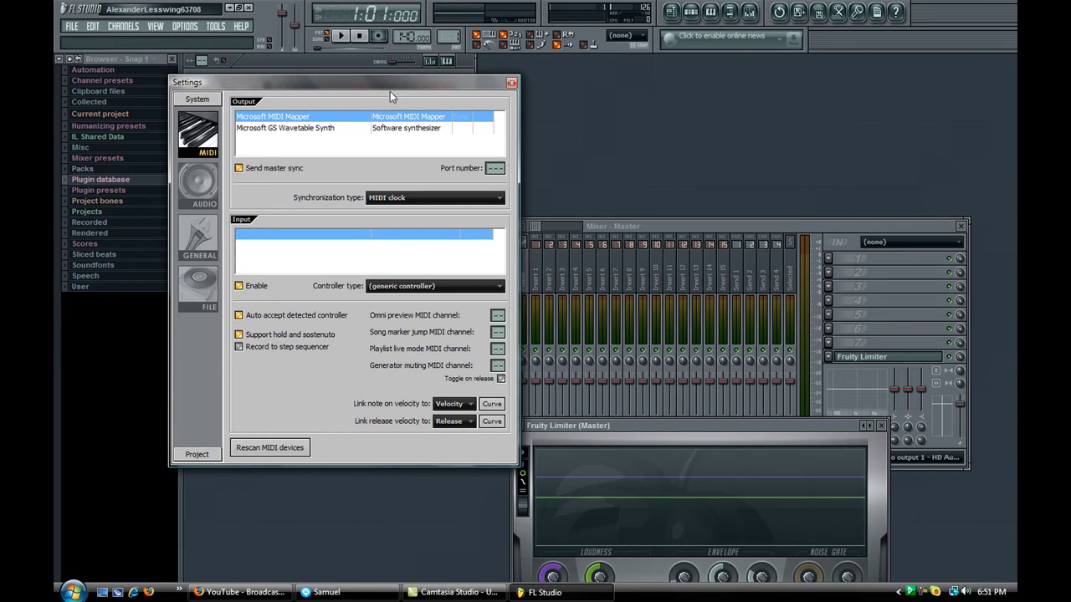
pyautogui.moveTo(392, 87); pyautogui.dragTo(278, 70)
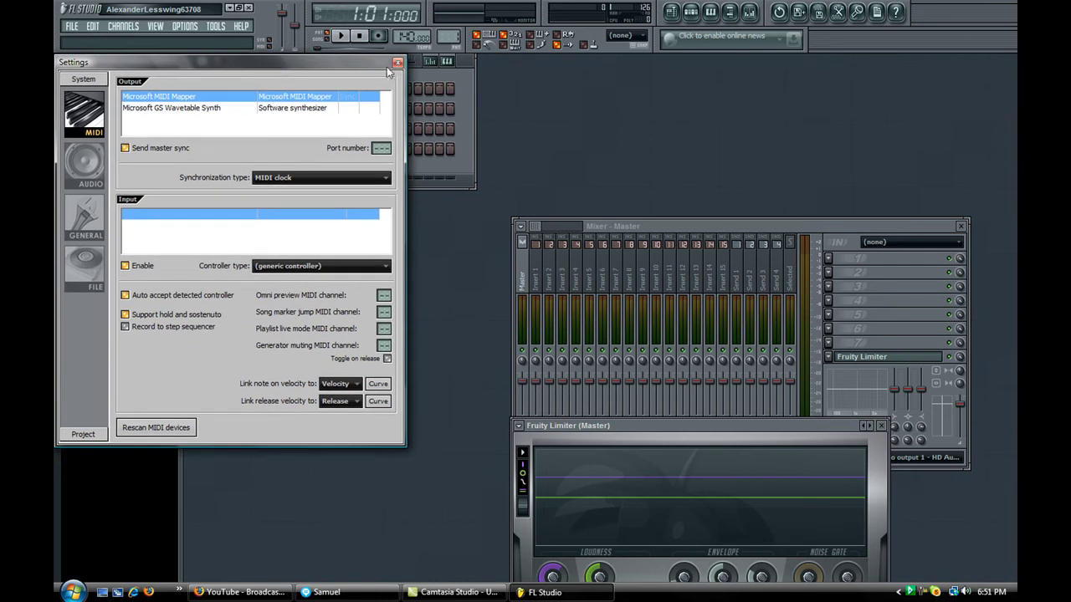
pyautogui.click(398, 67)
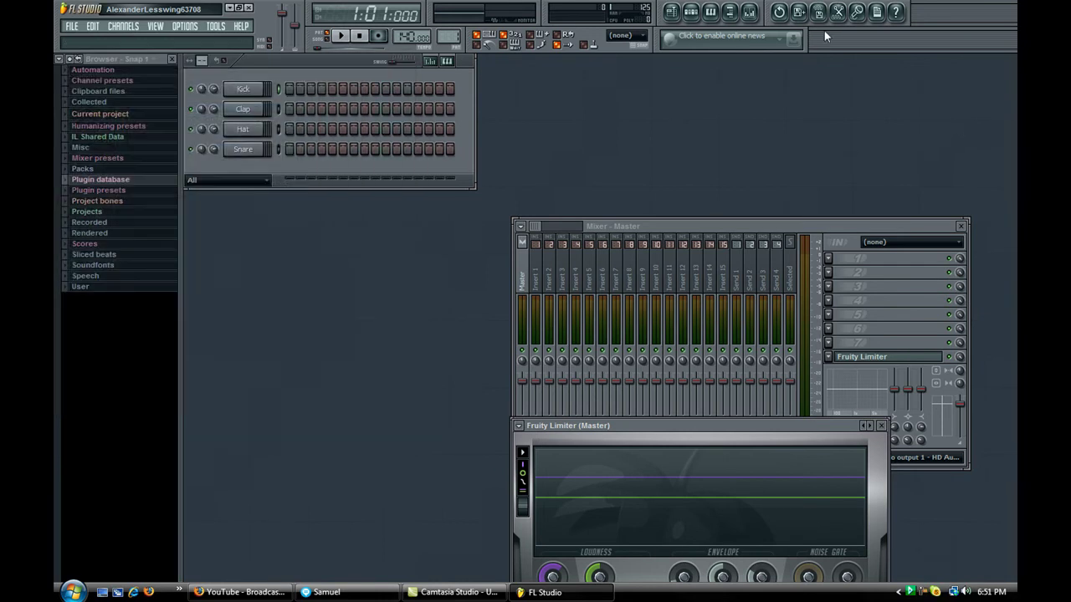
# - Bring the master Mixer to the front and move it up above Fruity Limiter
pyautogui.click(753, 20)
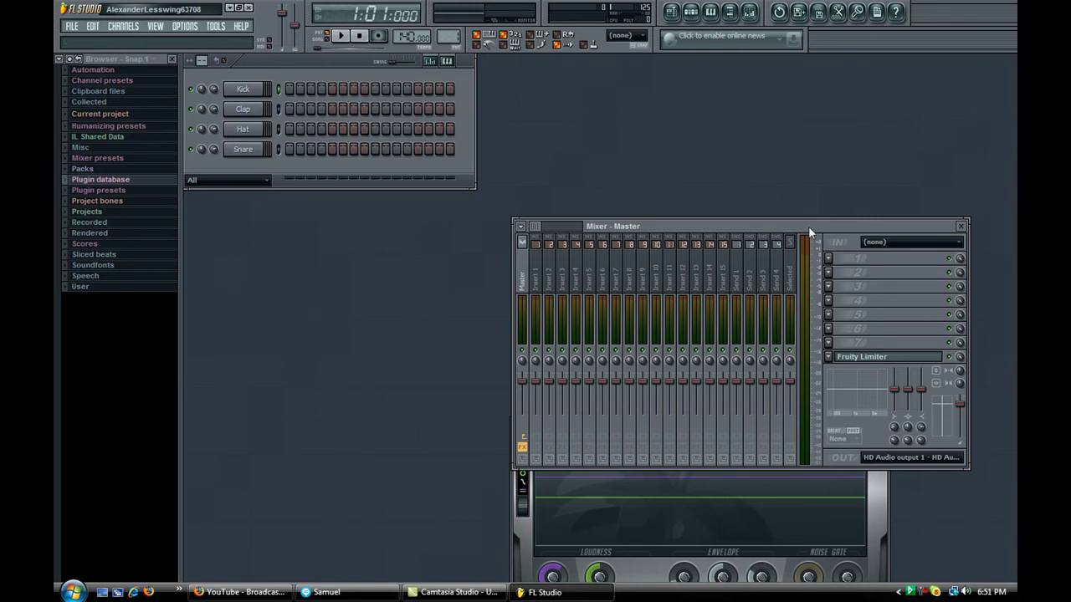
pyautogui.moveTo(808, 226); pyautogui.dragTo(821, 115)
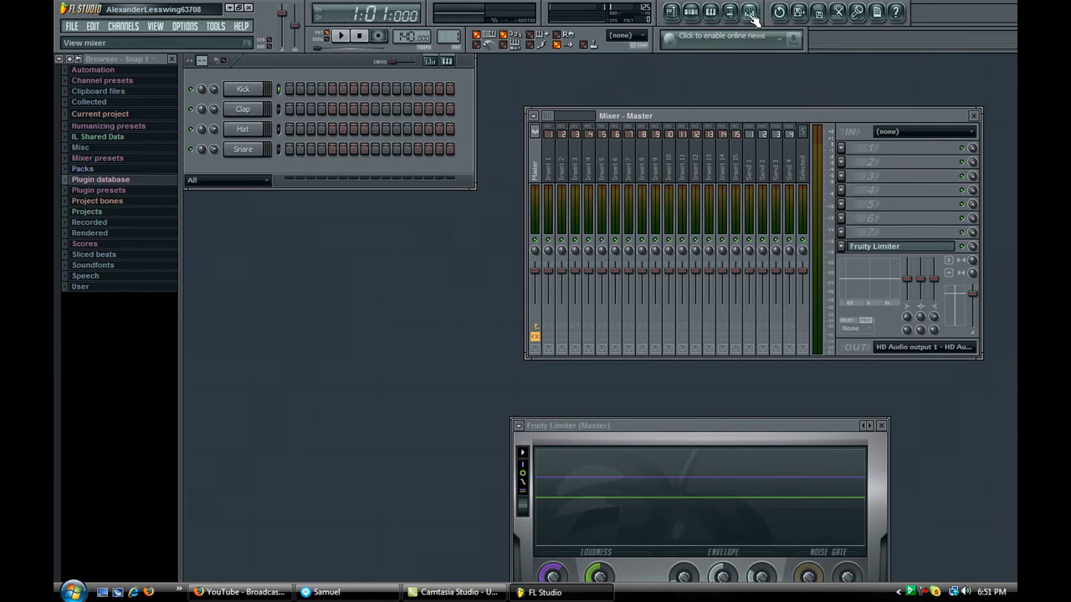
pyautogui.moveTo(641, 118); pyautogui.dragTo(596, 126)
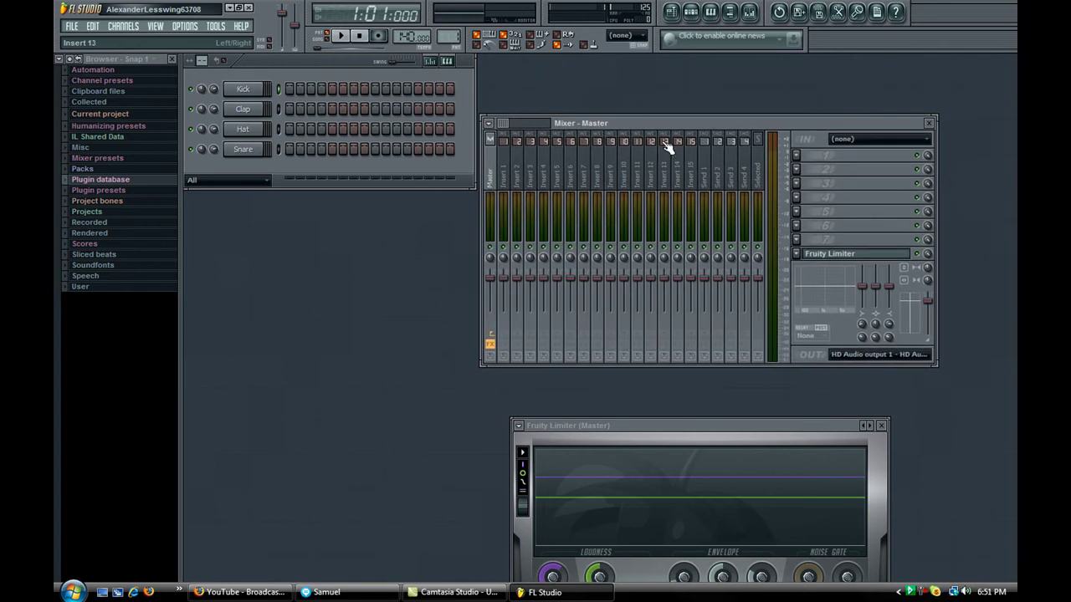
# - Open the full effect plugin list, run a Fast scan, and find AutoTuneVST under VST plugins
pyautogui.click(796, 157)
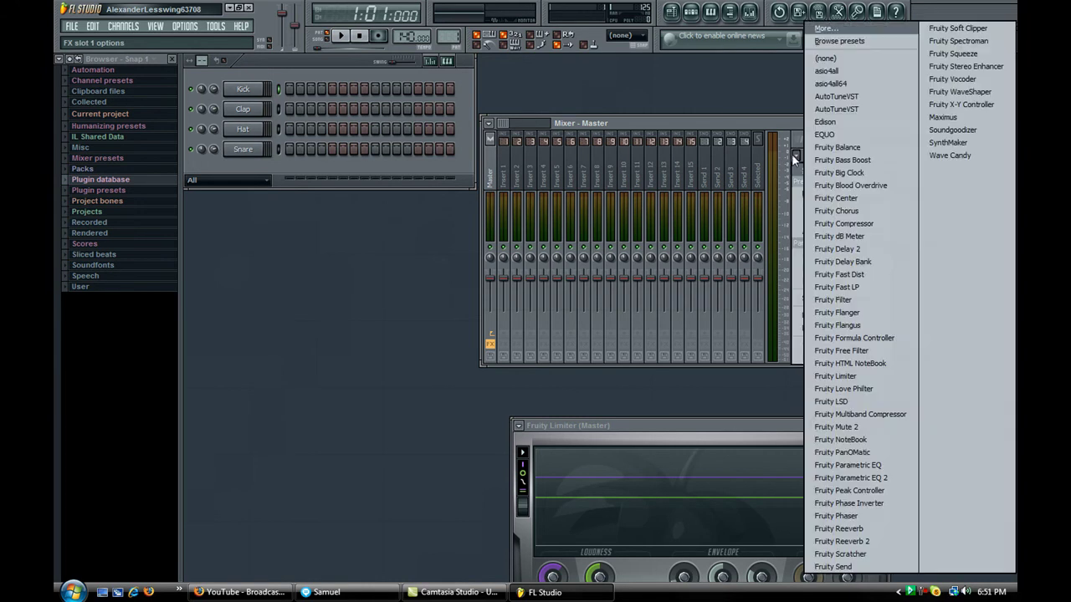
pyautogui.click(864, 31)
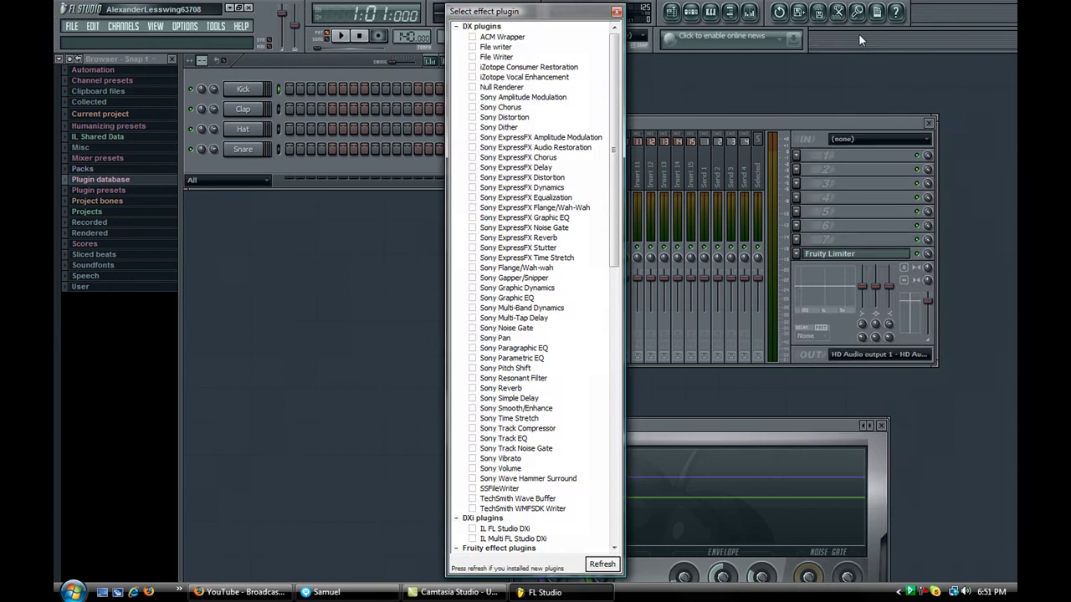
pyautogui.moveTo(618, 114); pyautogui.dragTo(617, 205)
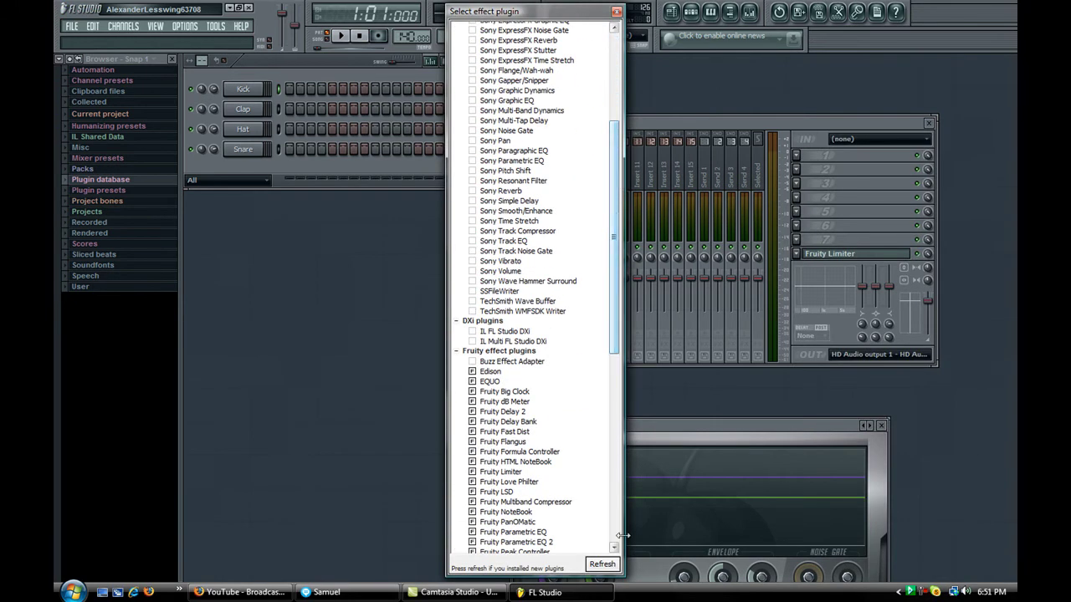
pyautogui.click(604, 565)
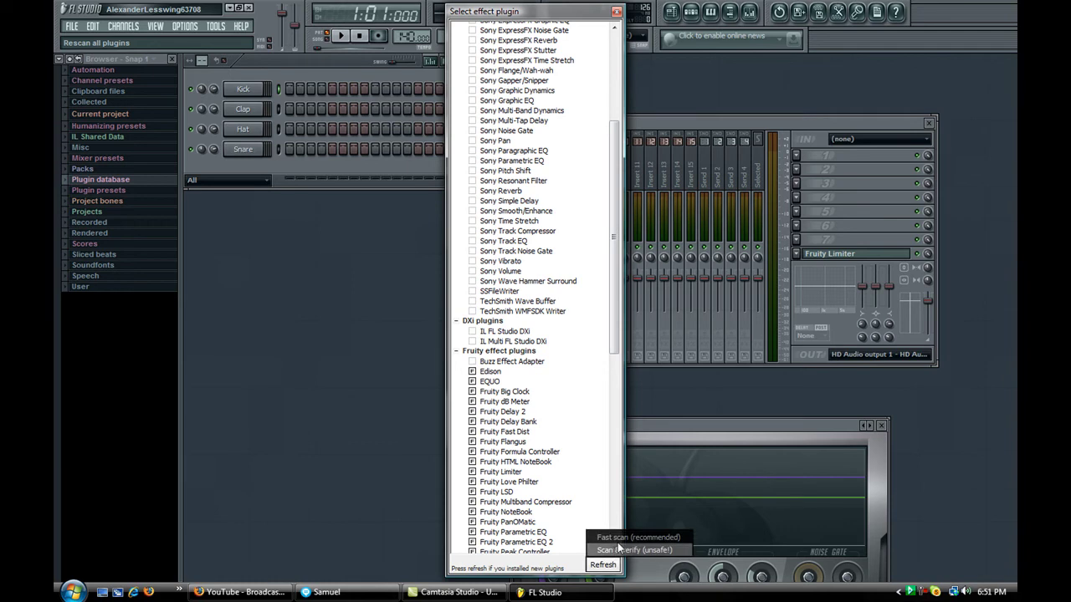
pyautogui.click(617, 539)
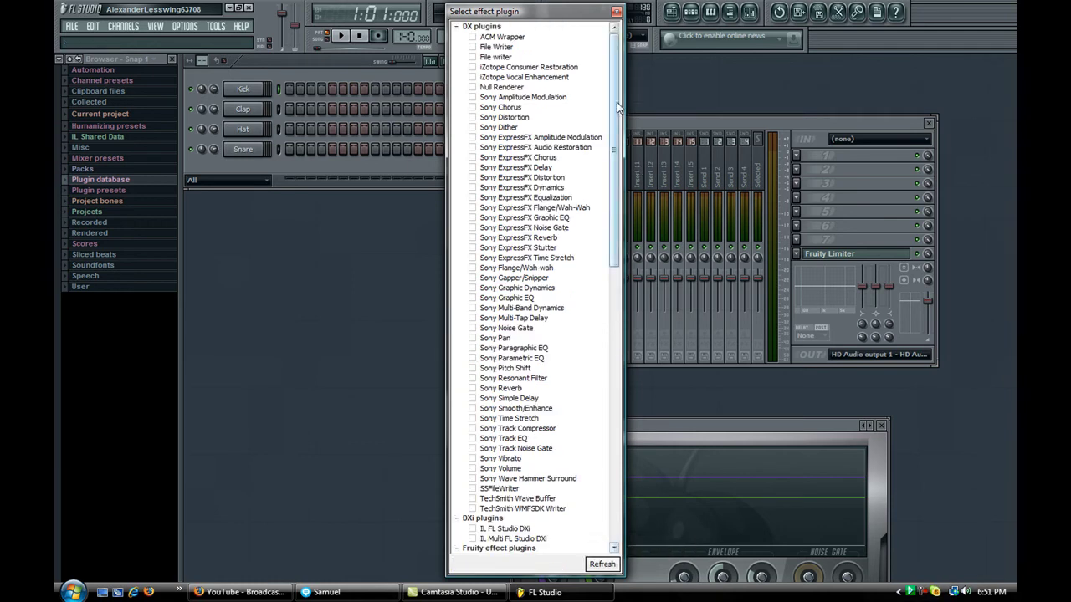
pyautogui.moveTo(617, 105); pyautogui.dragTo(641, 73)
pyautogui.moveTo(615, 78); pyautogui.dragTo(608, 344)
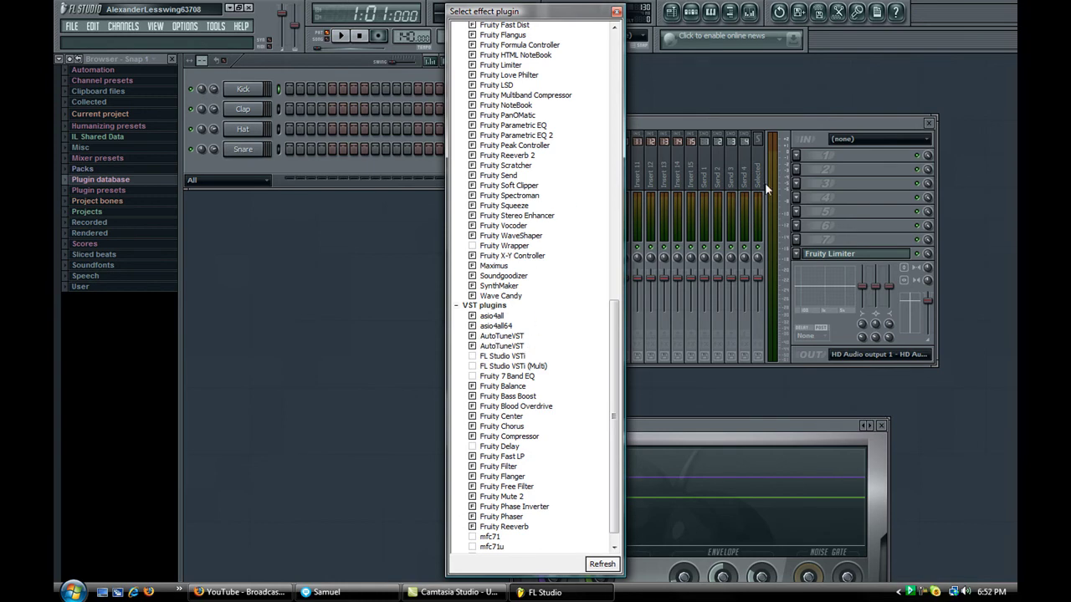
# - Load AutoTuneVST into the Master's FX slot 1 and move its window up
pyautogui.click(616, 13)
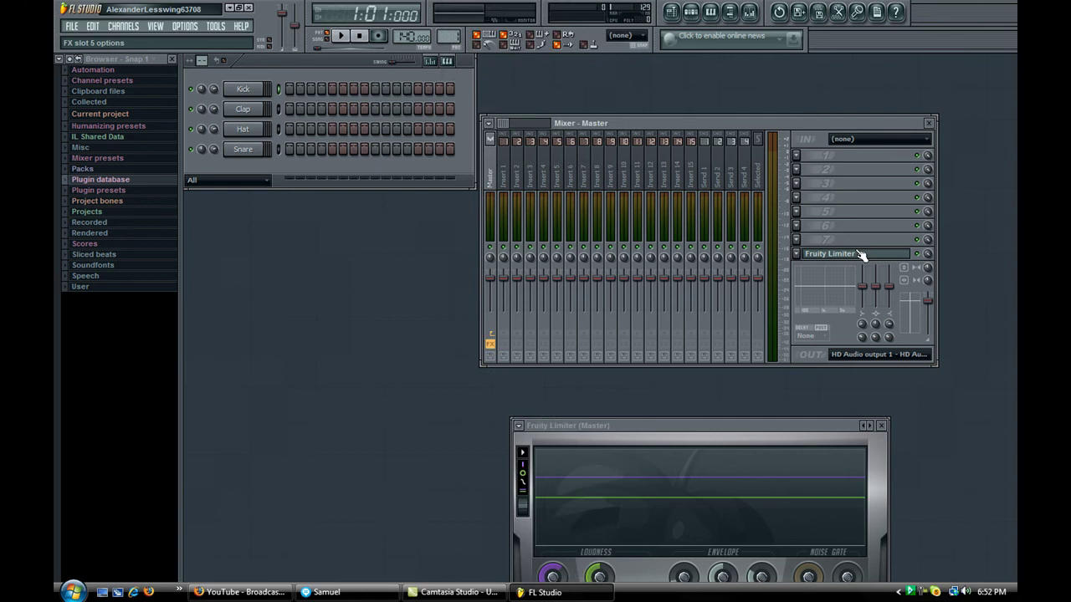
pyautogui.click(797, 157)
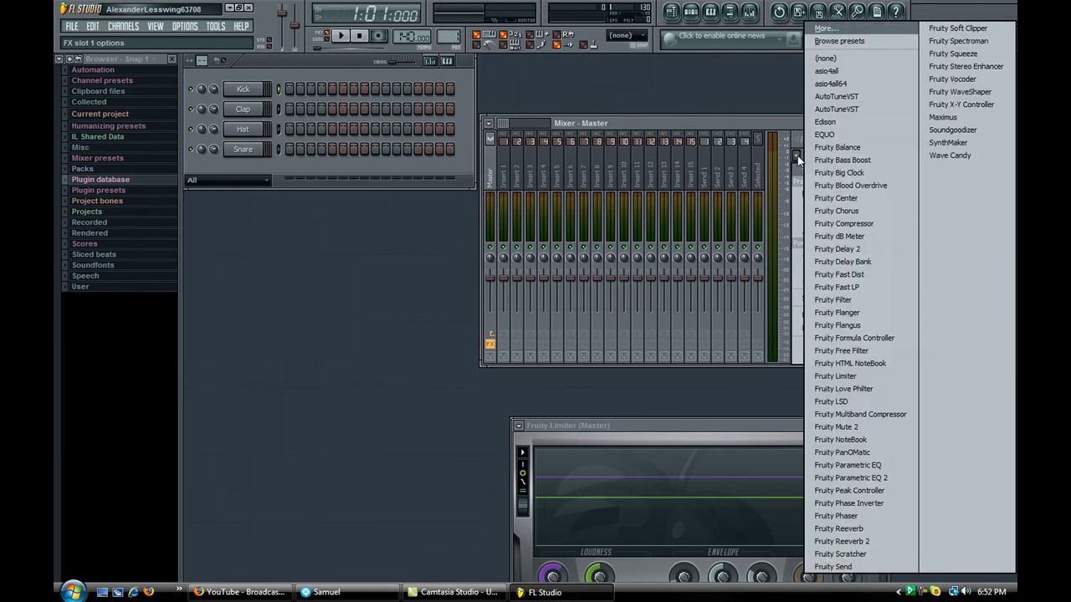
pyautogui.click(874, 99)
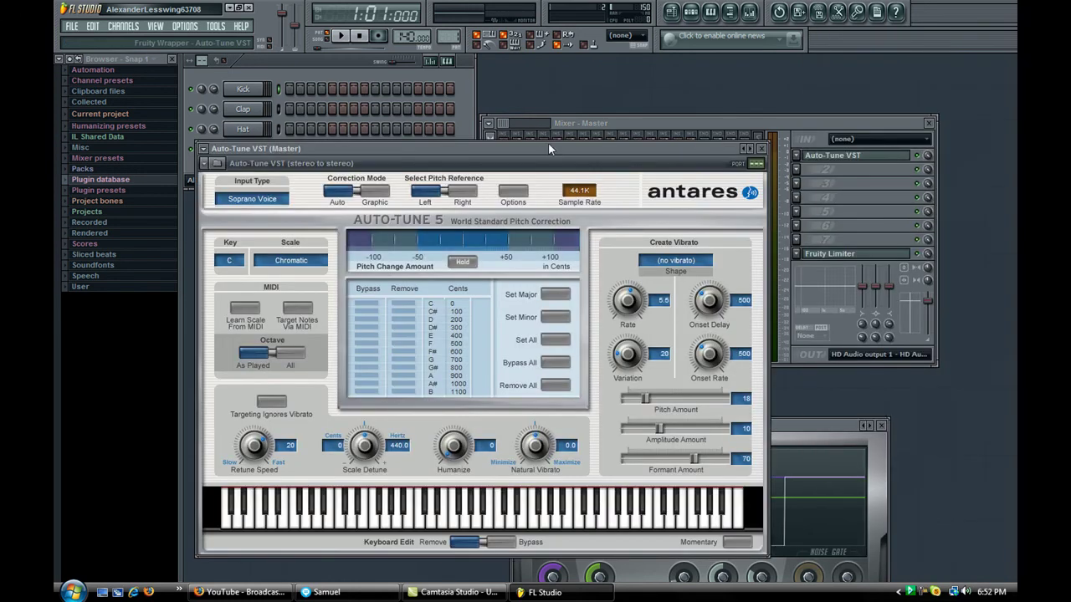
pyautogui.moveTo(548, 148); pyautogui.dragTo(546, 80)
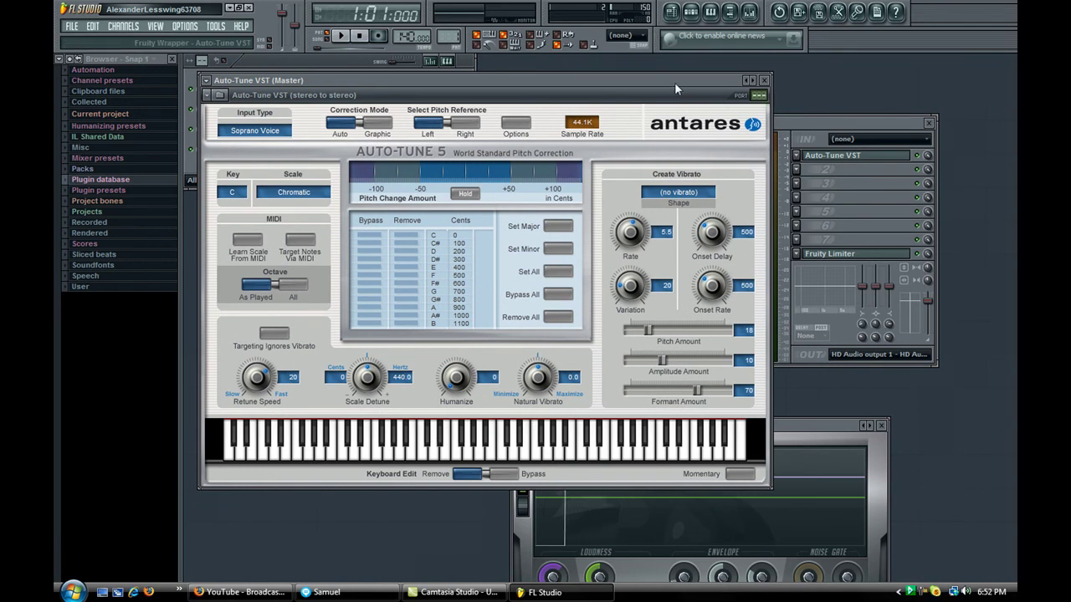
pyautogui.moveTo(673, 82); pyautogui.dragTo(659, 67)
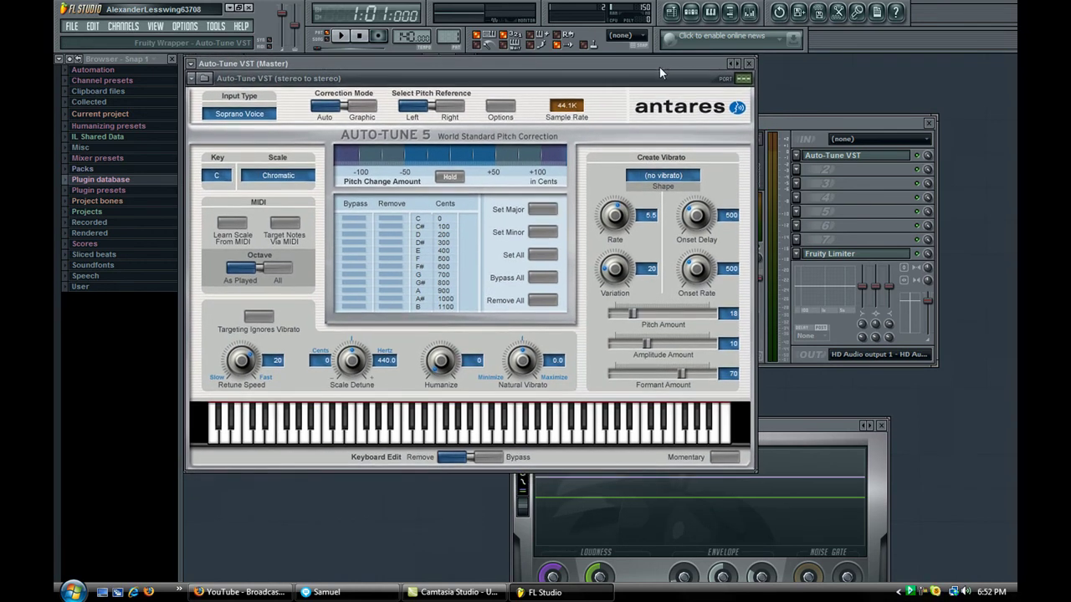
# - Bring the Master mixer forward and dismiss slot 2's effect choices without loading anything
pyautogui.click(799, 126)
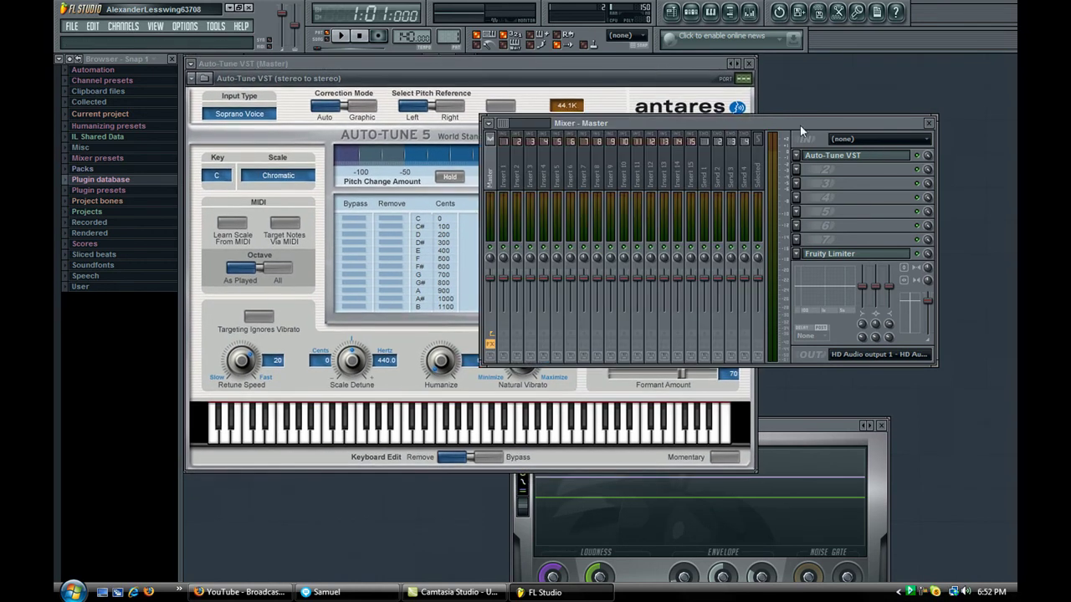
pyautogui.click(797, 170)
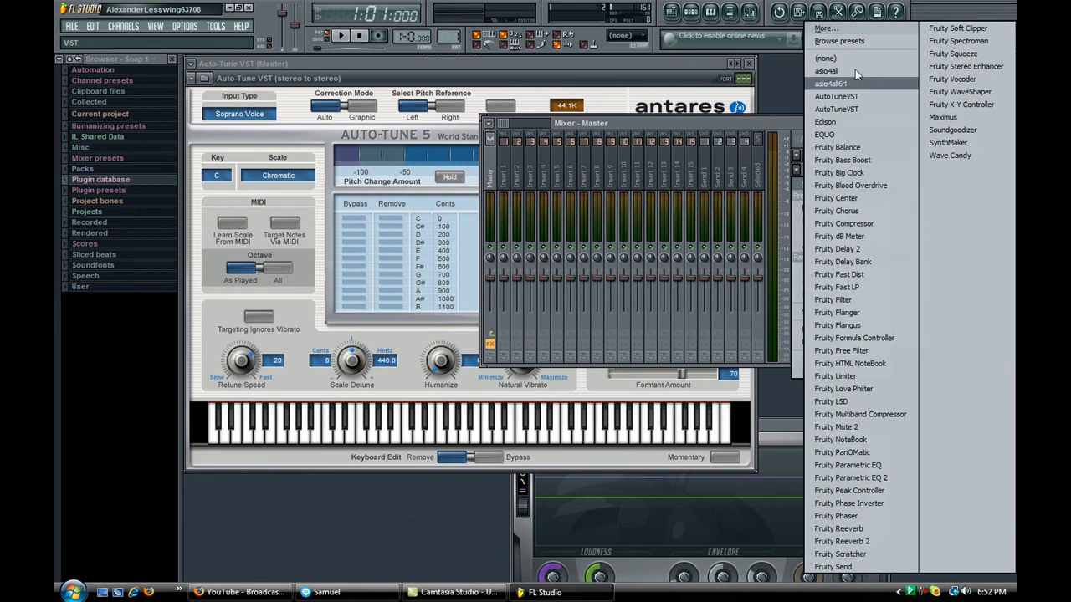
pyautogui.click(629, 104)
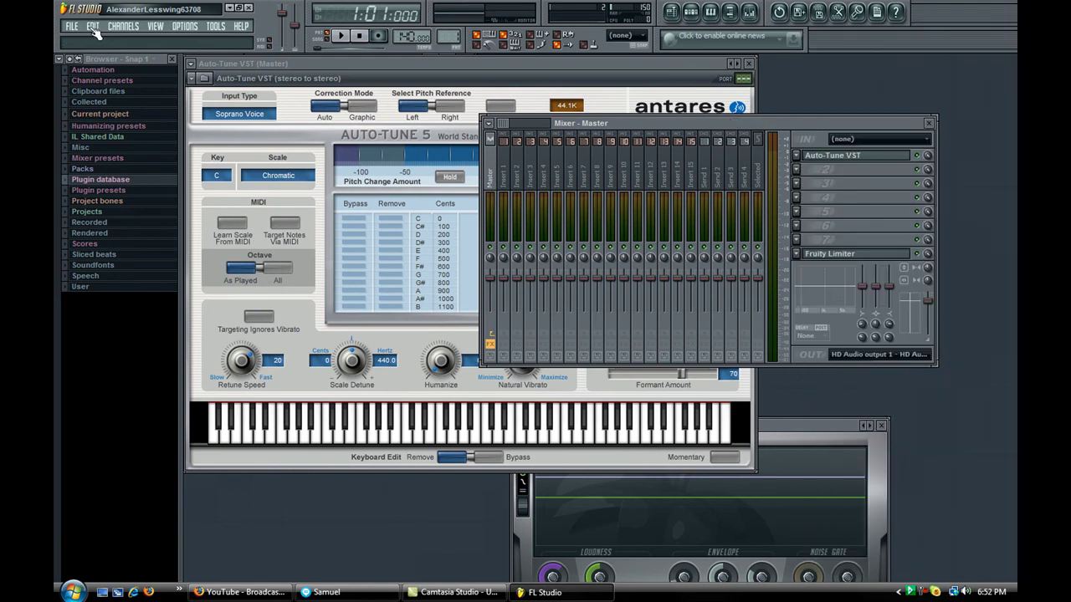
pyautogui.click(152, 29)
# - Open Options > Audio settings and select ASIO4ALL v2 as the input/output device
pyautogui.moveTo(178, 32)
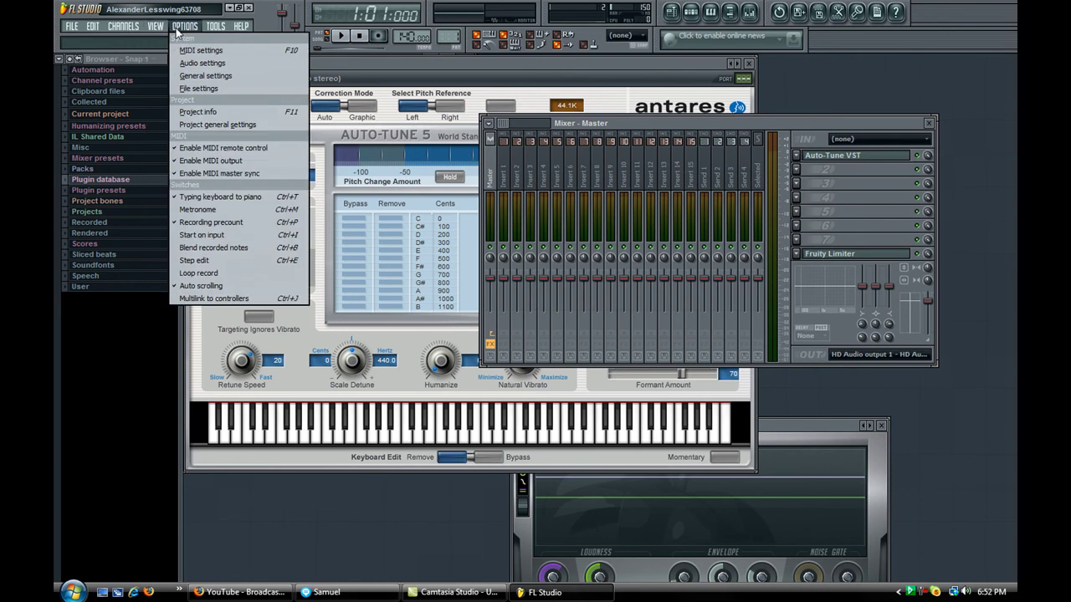
pyautogui.click(214, 64)
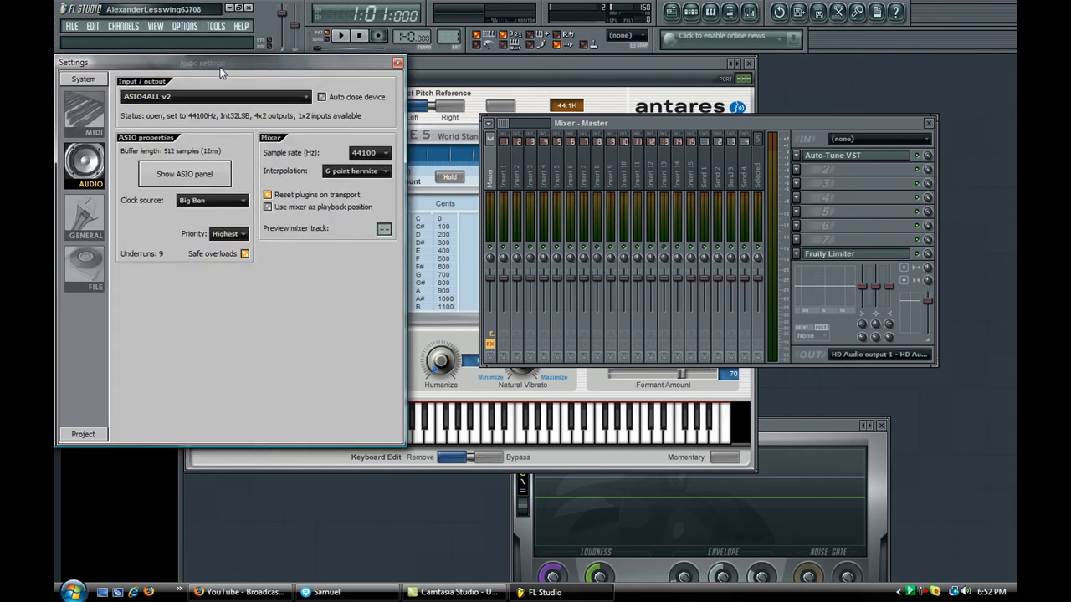
pyautogui.click(307, 98)
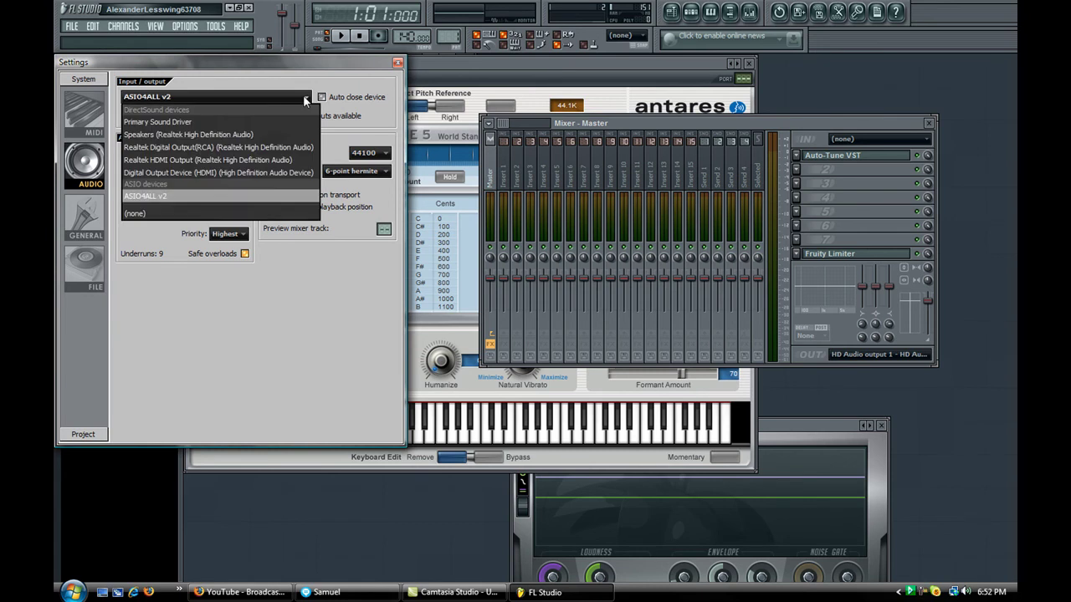
pyautogui.click(179, 198)
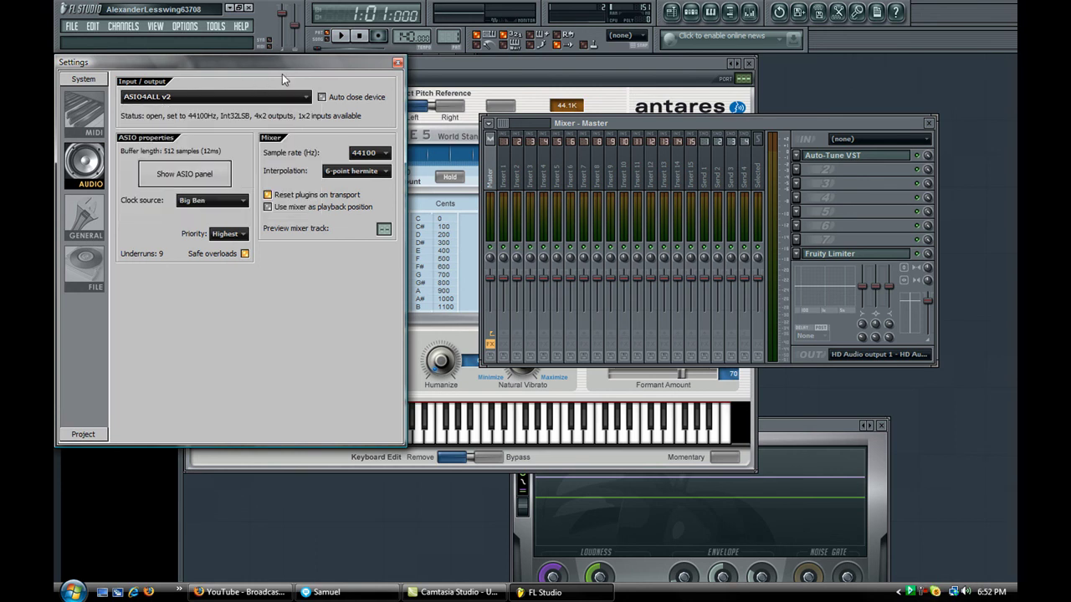
pyautogui.click(304, 97)
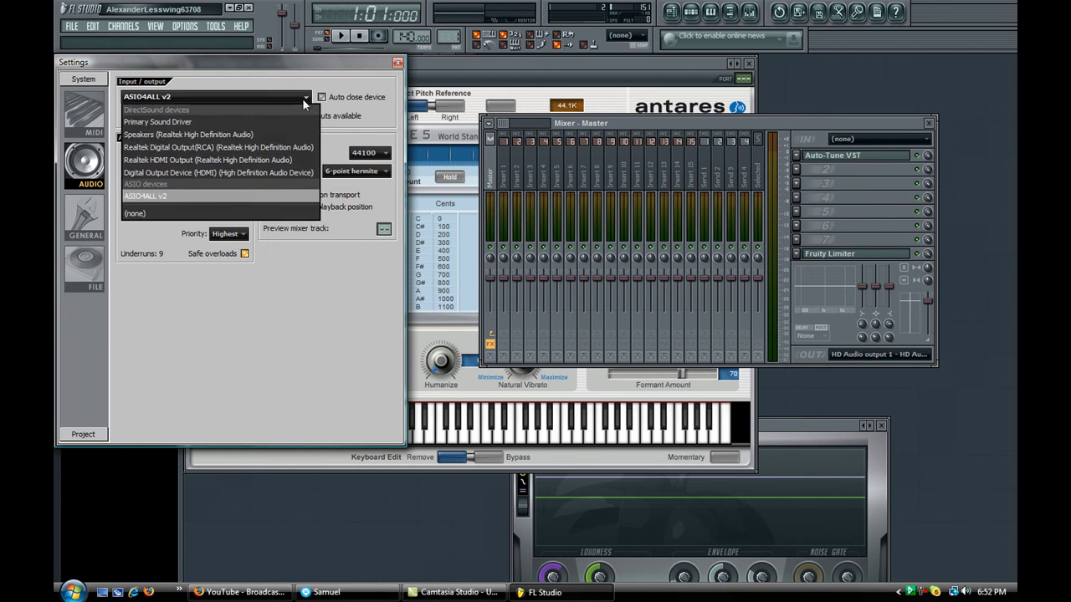
pyautogui.click(154, 198)
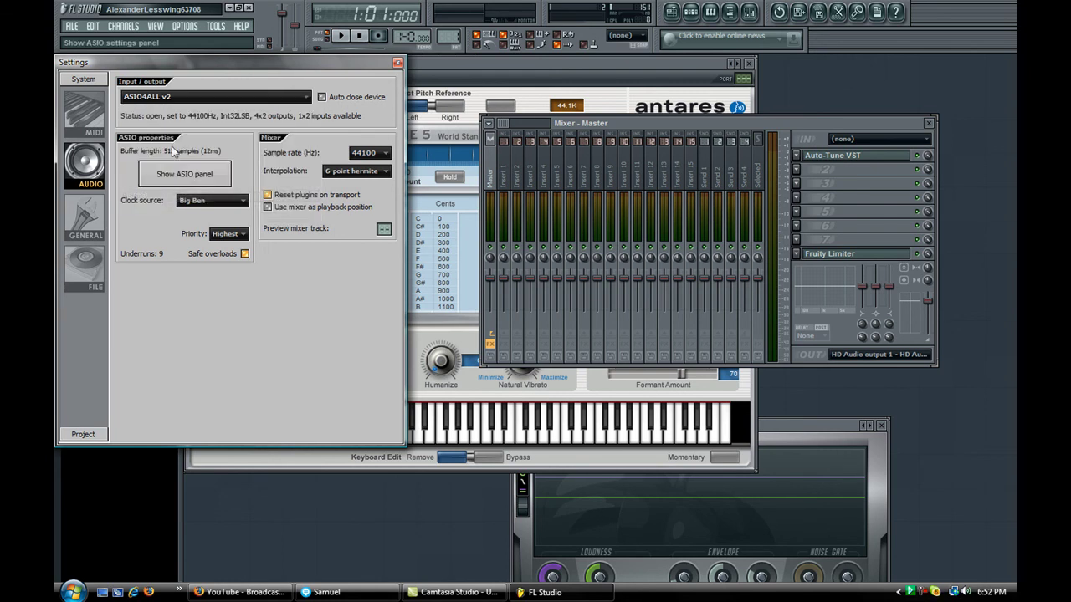
# - Check the ASIO4ALL WDM device list, close it and Settings, and raise the Auto-Tune window
pyautogui.click(180, 178)
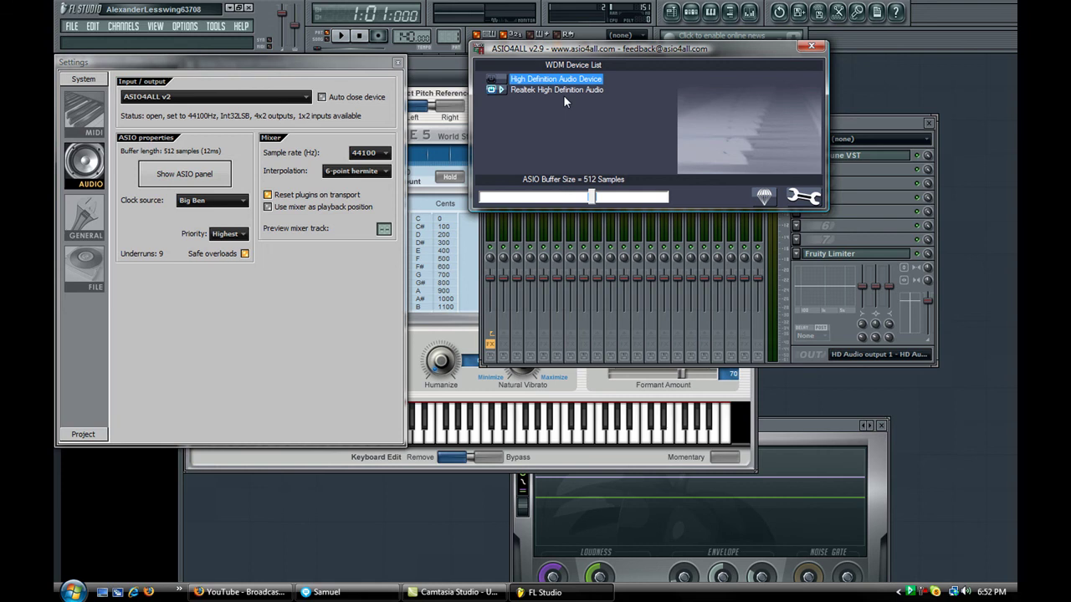
pyautogui.click(810, 47)
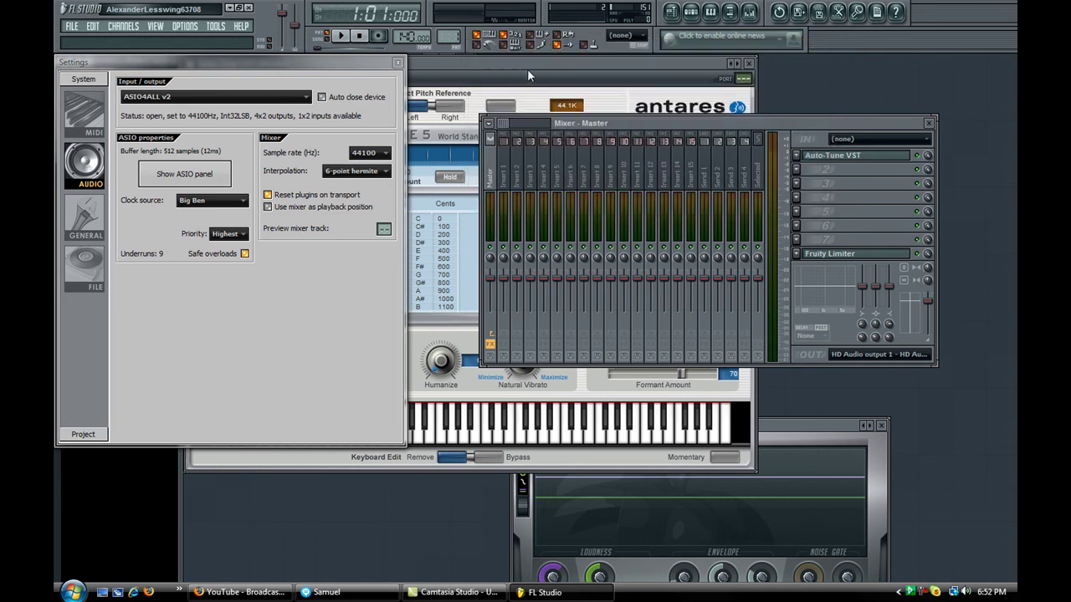
pyautogui.click(398, 62)
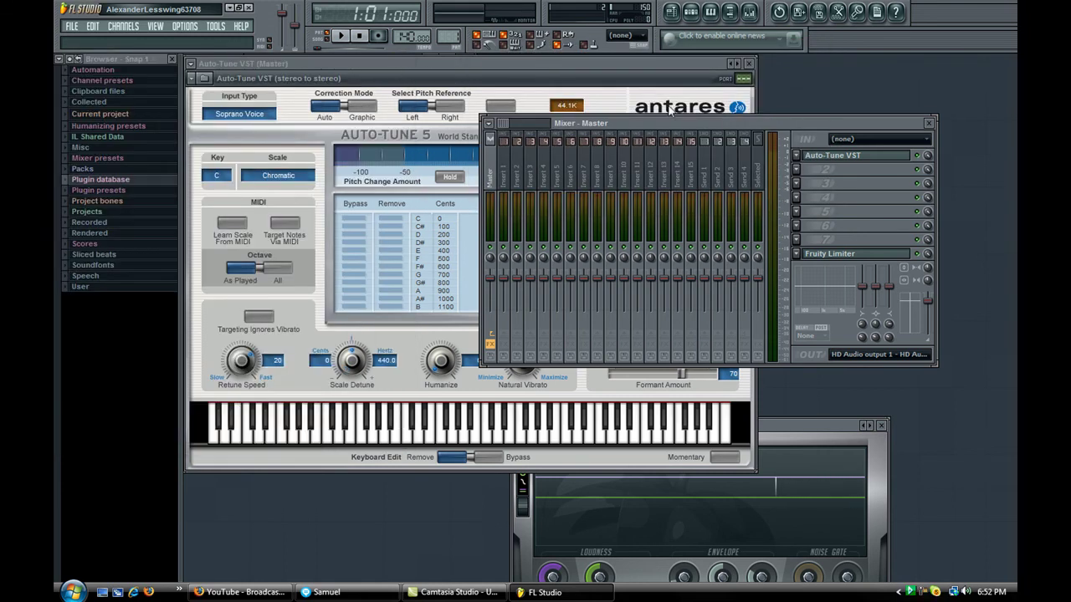
pyautogui.click(601, 65)
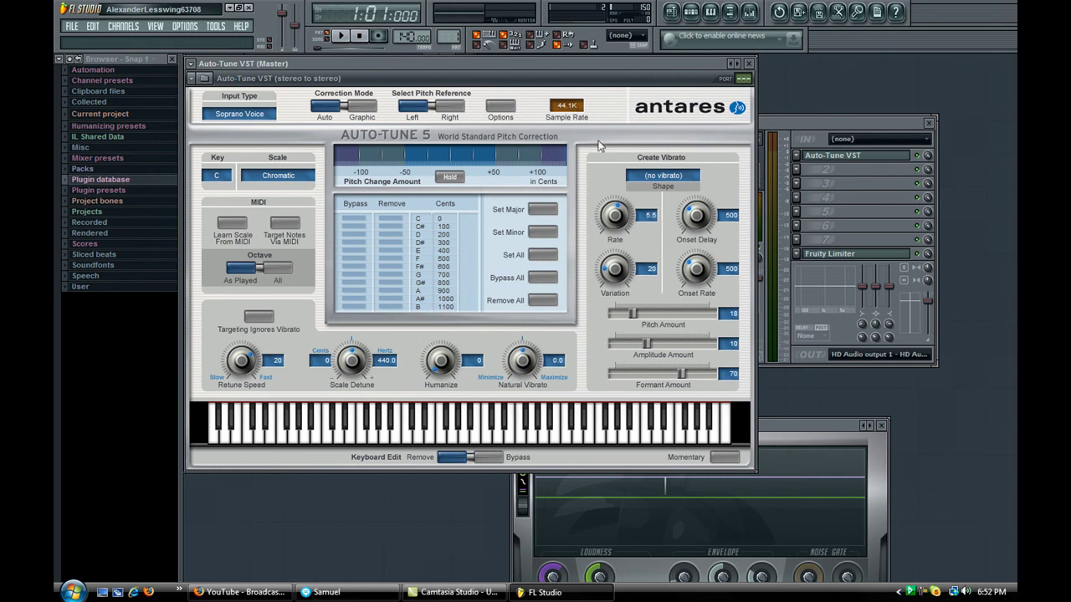
# - Set the Master track's IN to HD Audio Front Mic input 2
pyautogui.moveTo(574, 63); pyautogui.dragTo(604, 75)
pyautogui.click(909, 135)
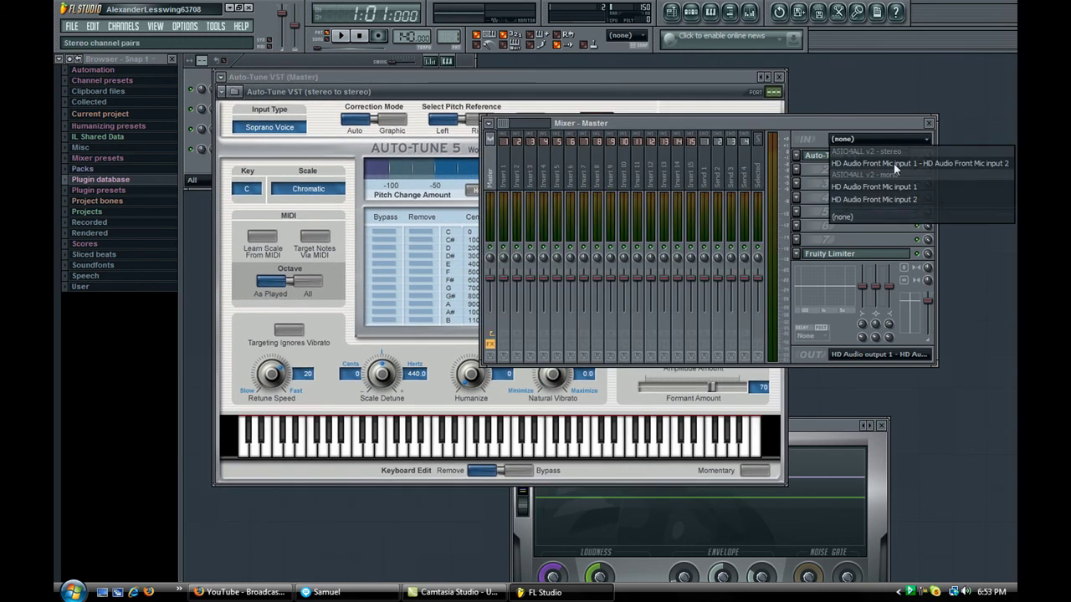
pyautogui.click(891, 187)
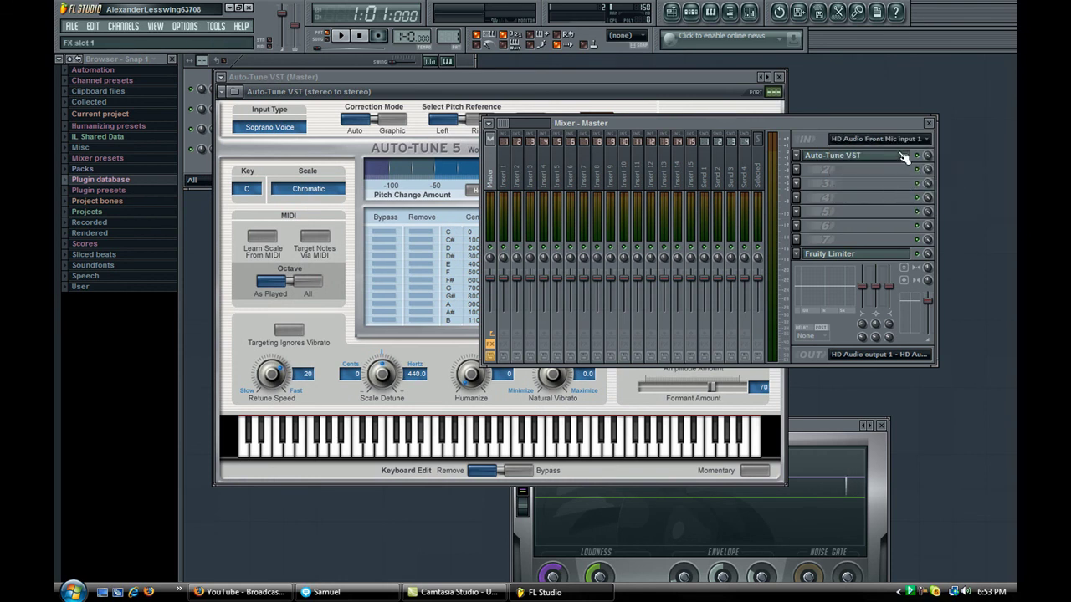
pyautogui.click(901, 141)
pyautogui.click(897, 162)
pyautogui.click(901, 140)
pyautogui.click(884, 198)
pyautogui.click(906, 141)
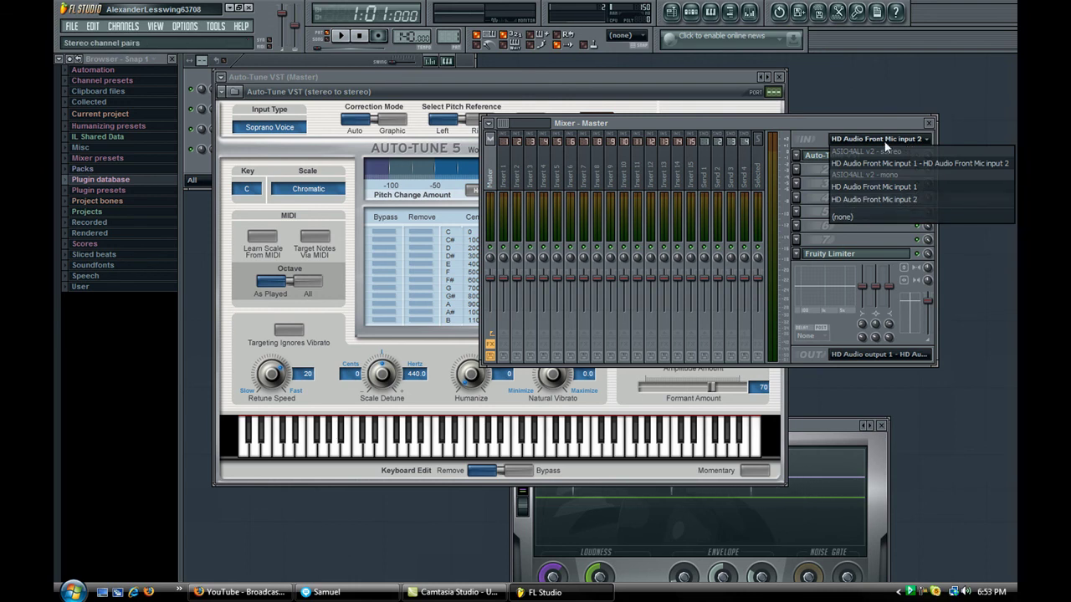
pyautogui.click(887, 142)
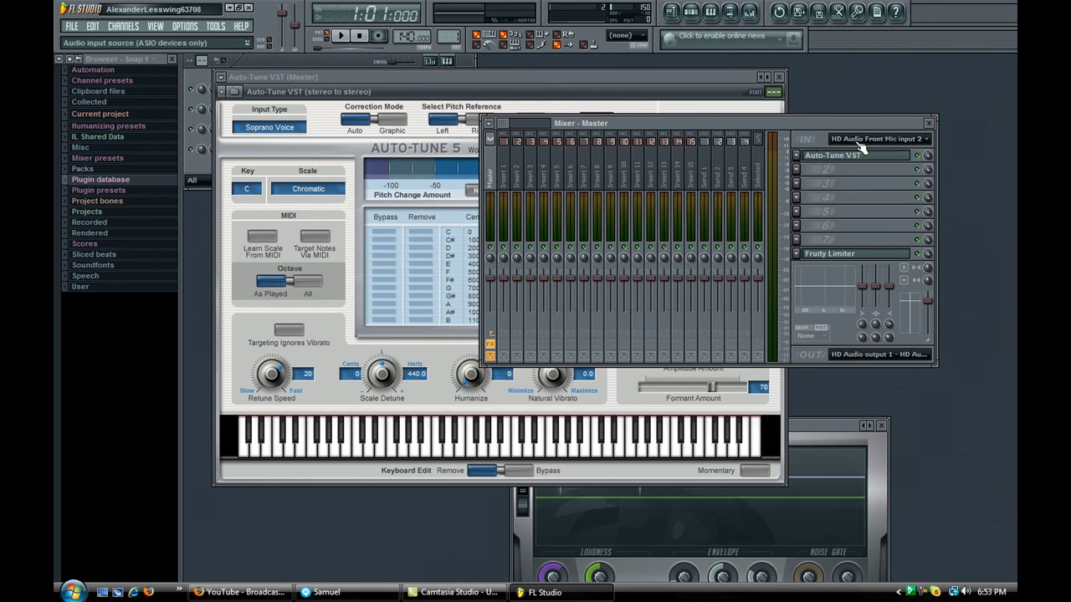
# - Keep the Master OUT on HD Audio output 1 and bring Auto-Tune back in front
pyautogui.click(492, 82)
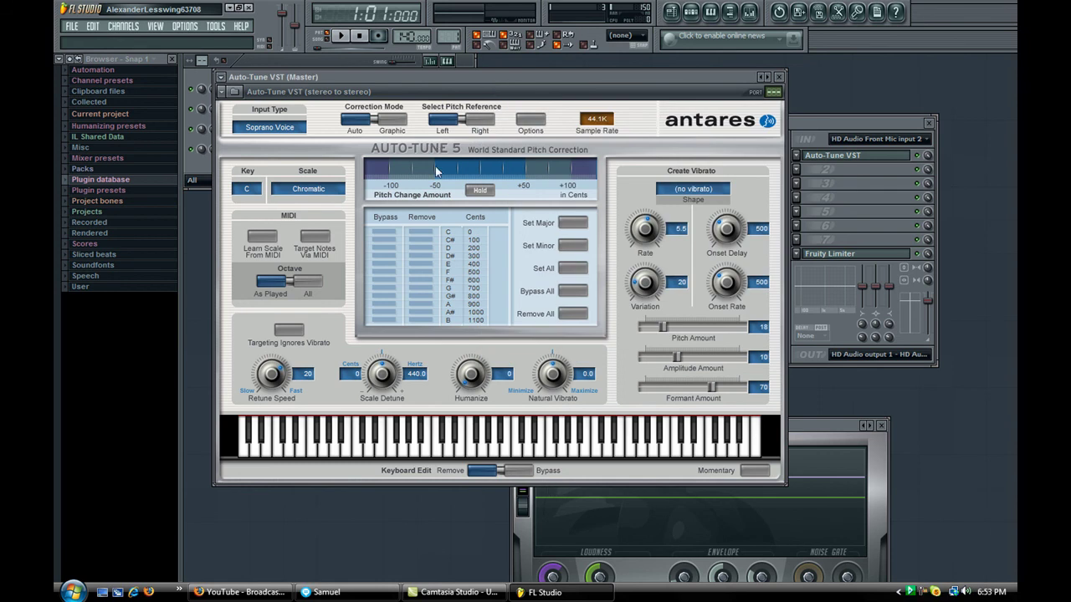
pyautogui.click(844, 122)
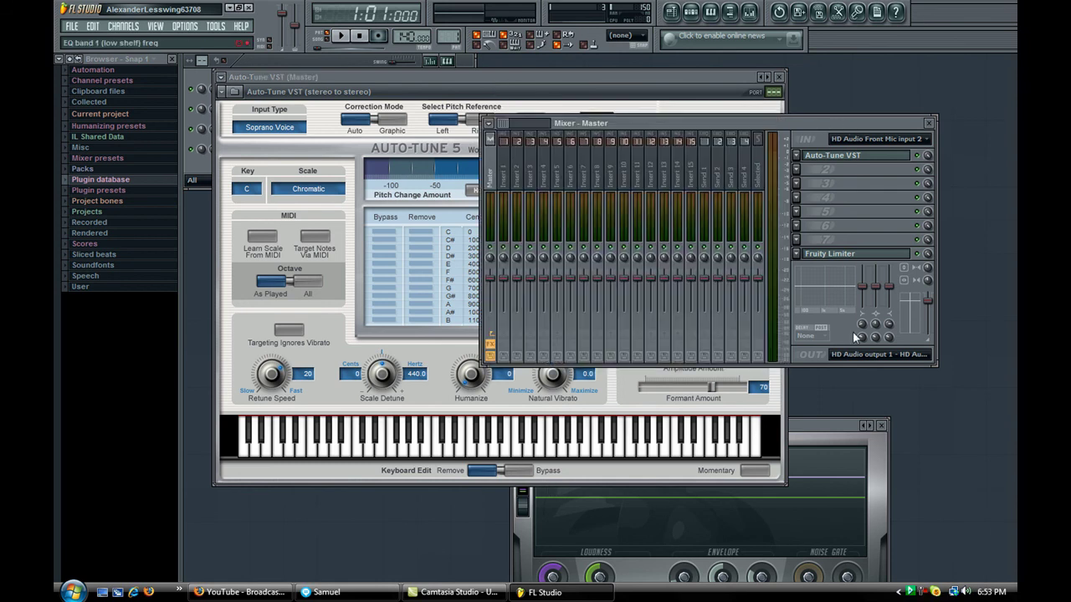
pyautogui.click(909, 356)
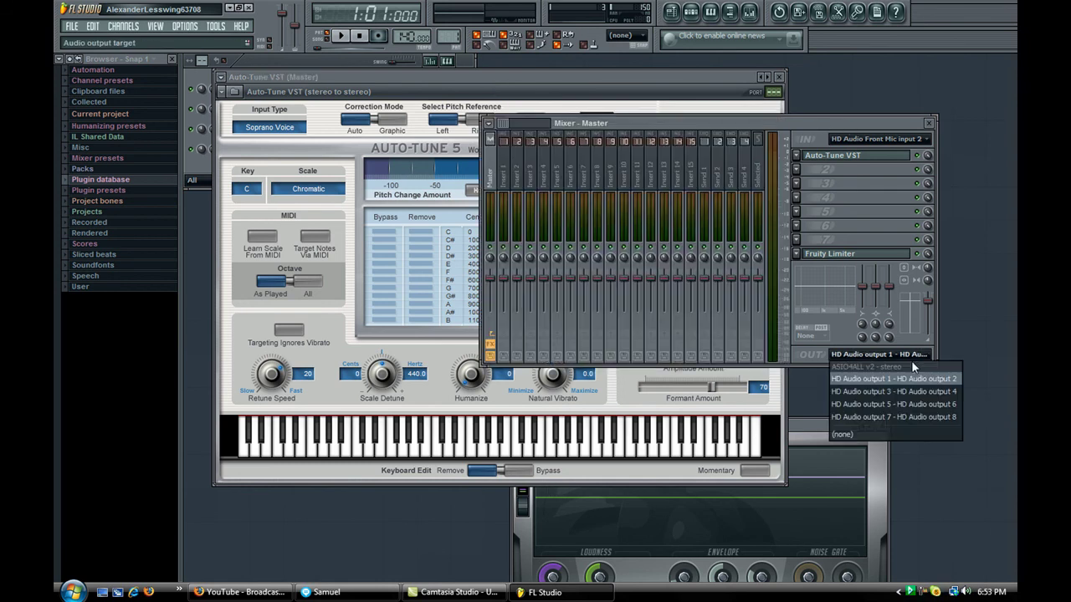
pyautogui.click(819, 128)
pyautogui.click(626, 76)
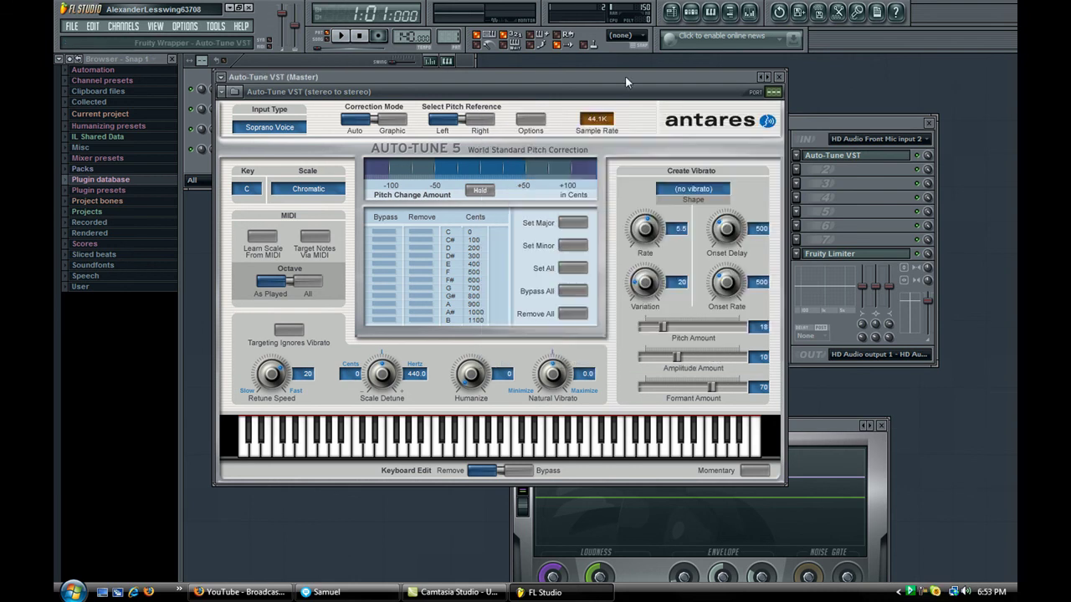